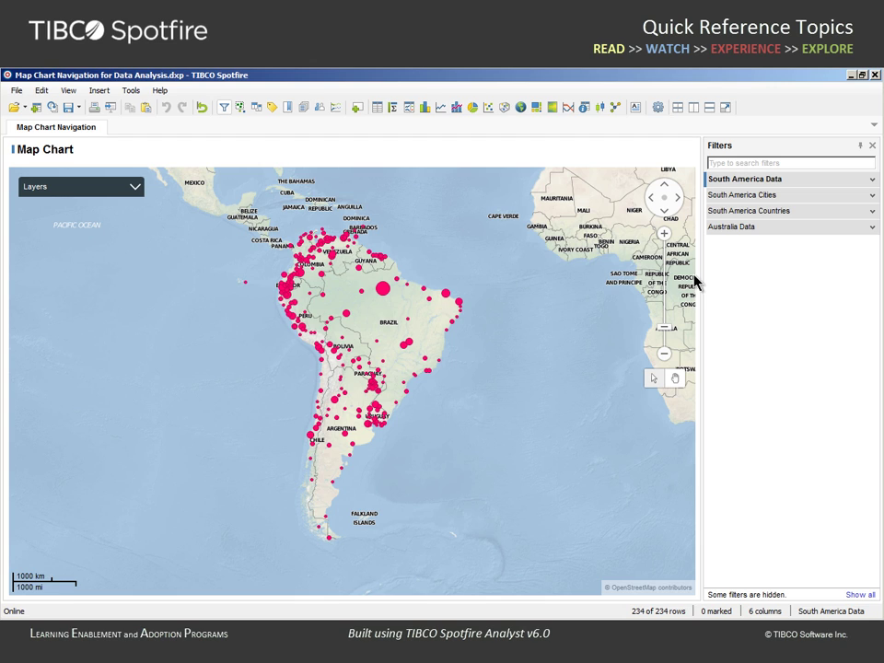
# Zoom the map in four levels toward northern Argentina and Paraguay, and zoom back out two levels.
pyautogui.click(664, 236)
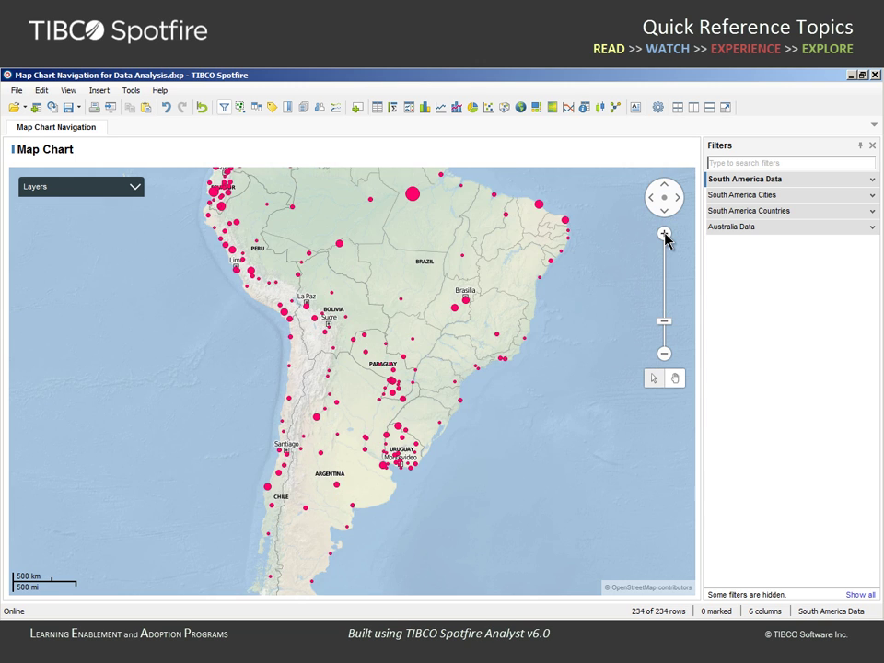
pyautogui.click(664, 235)
pyautogui.click(664, 236)
pyautogui.click(664, 236)
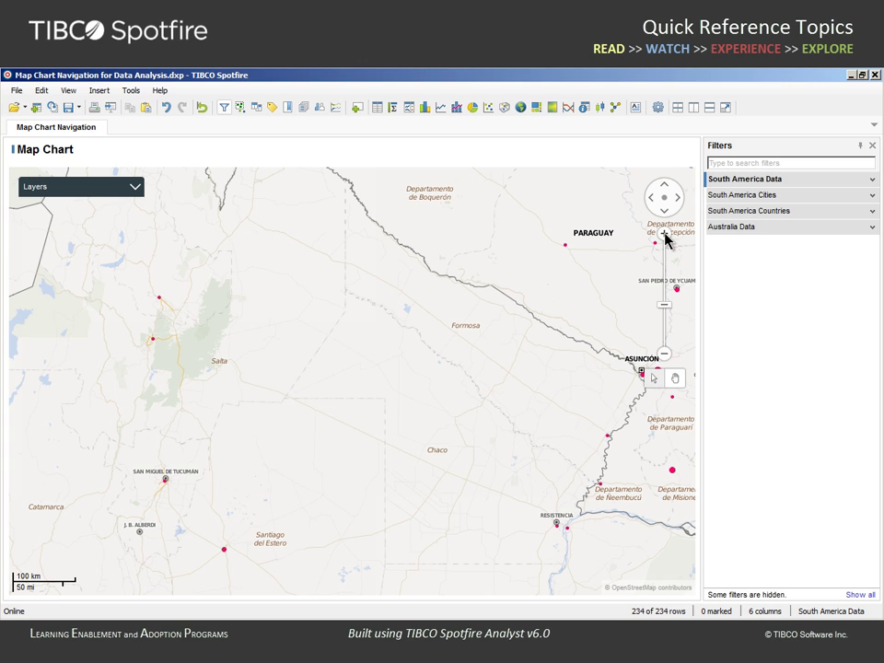
pyautogui.click(665, 355)
pyautogui.click(665, 355)
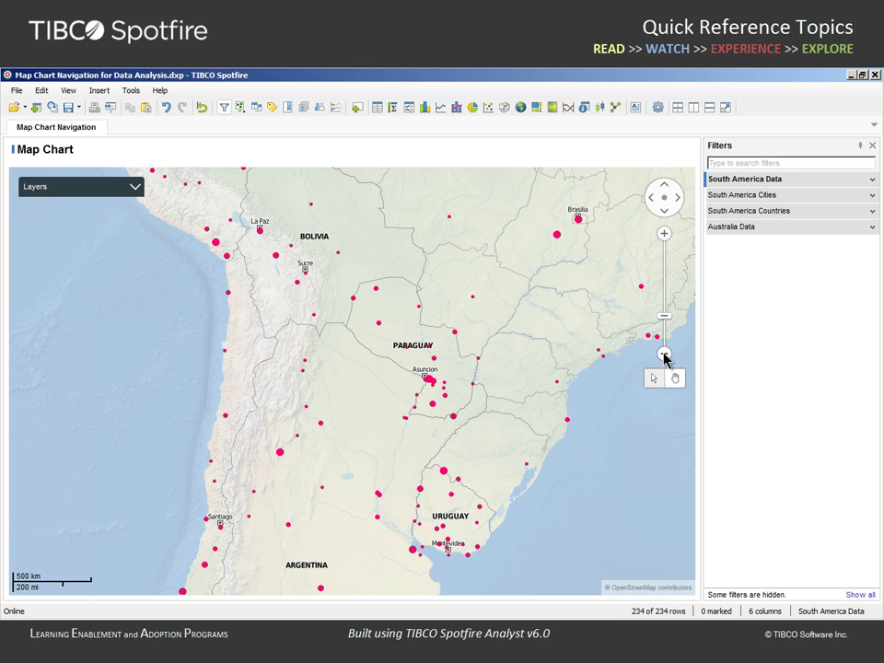
# Pan the map north three times and east once, and reset it to show all data points.
pyautogui.click(667, 188)
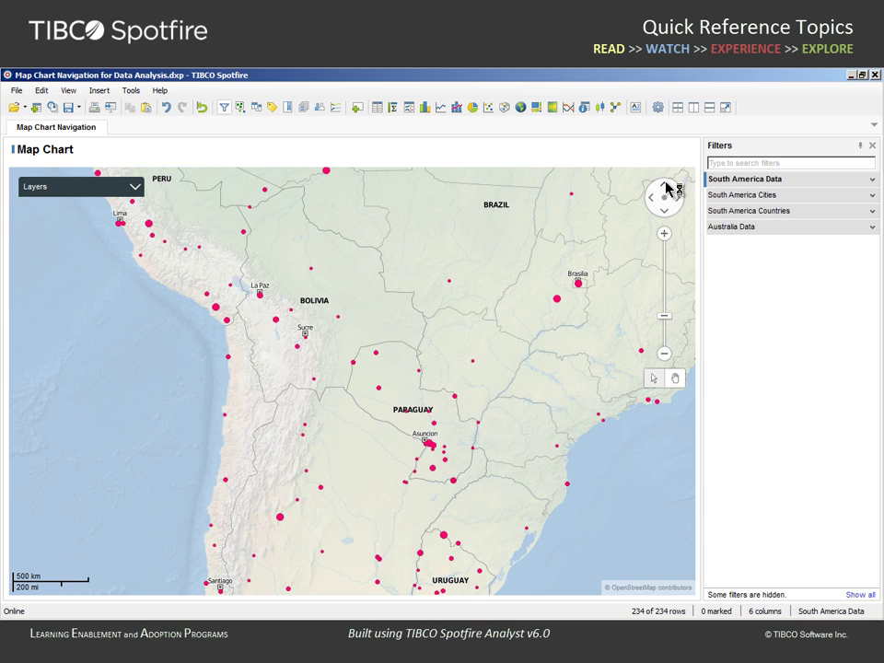
pyautogui.click(665, 189)
pyautogui.click(666, 190)
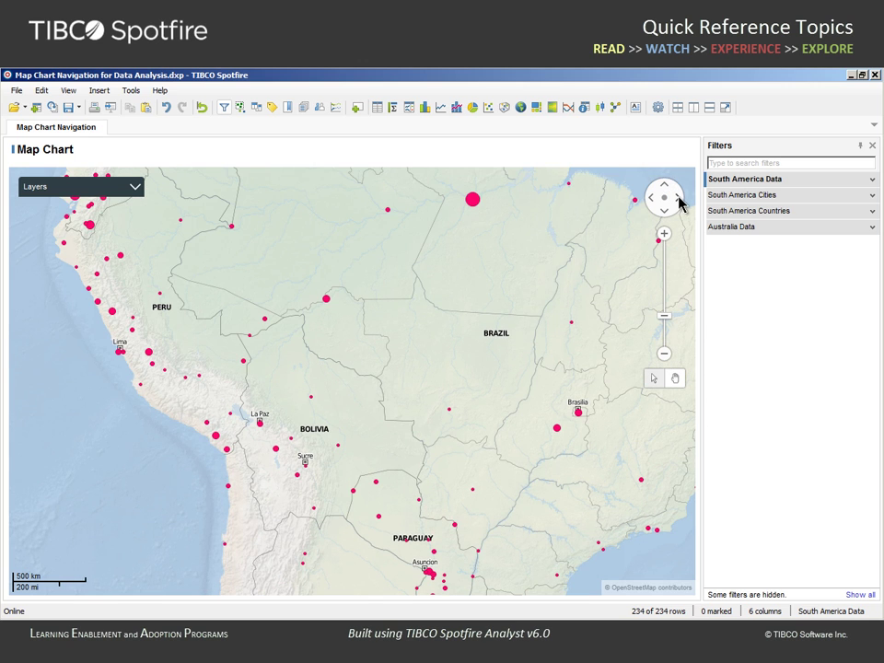
pyautogui.click(679, 201)
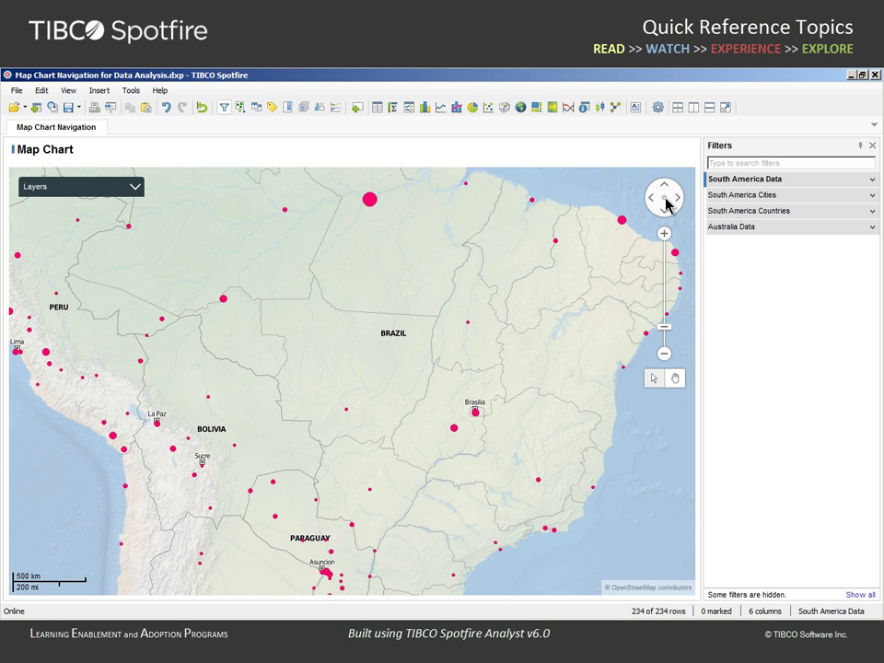
pyautogui.click(665, 197)
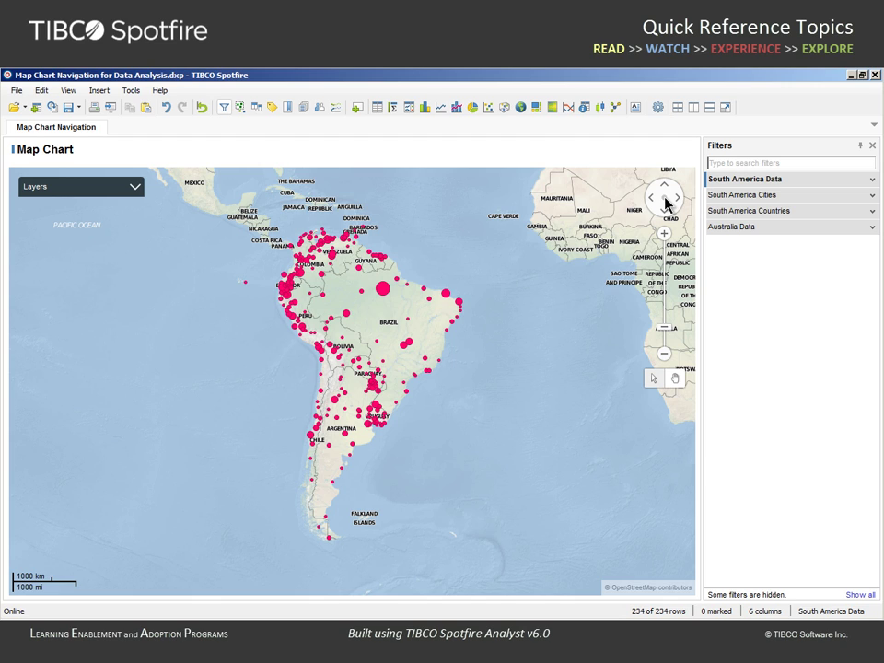
# Zoom in on northern South America and pan the map to the coast of Ecuador and Peru.
pyautogui.click(665, 188)
pyautogui.click(665, 188)
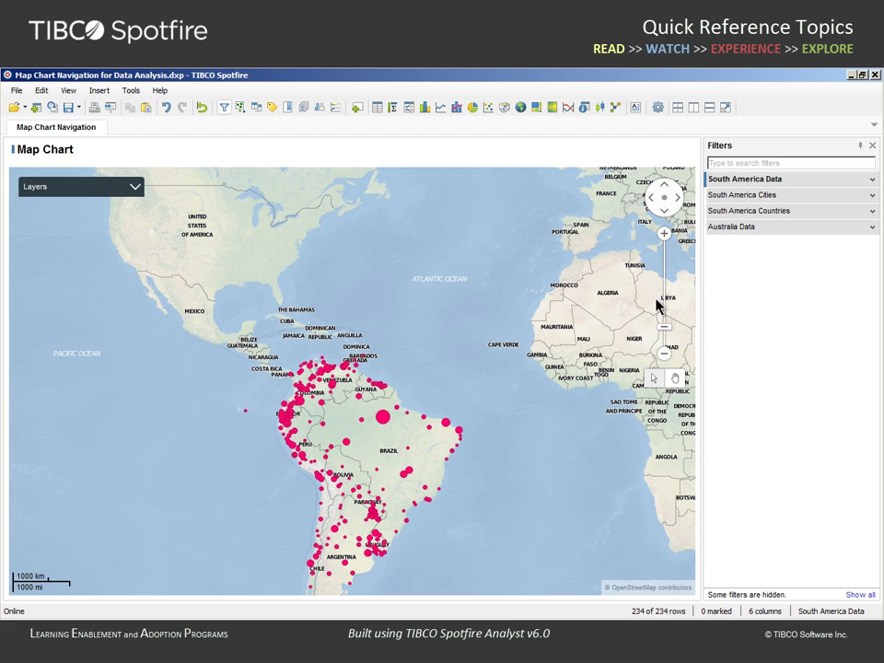
pyautogui.moveTo(663, 330); pyautogui.dragTo(665, 320)
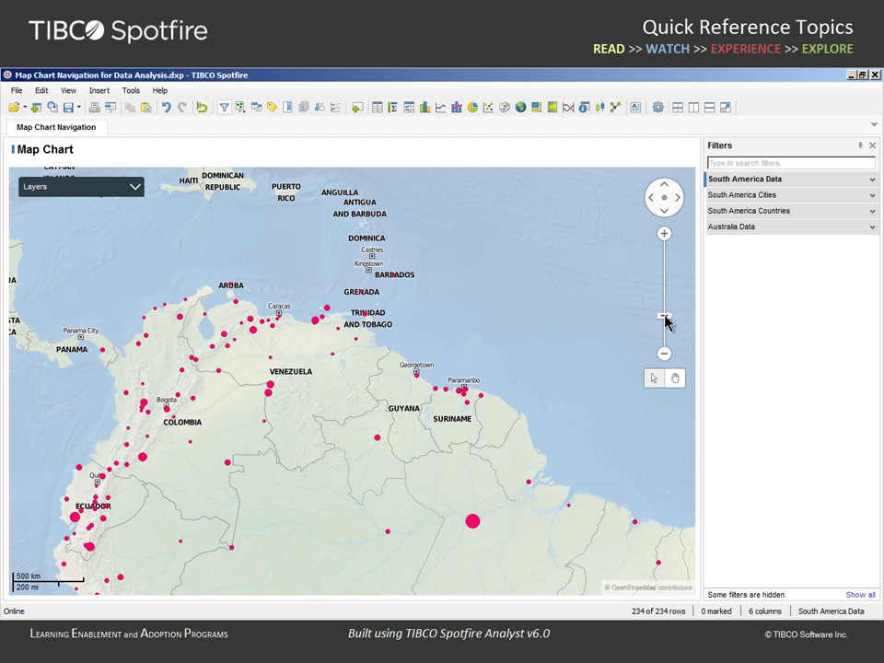
pyautogui.click(650, 199)
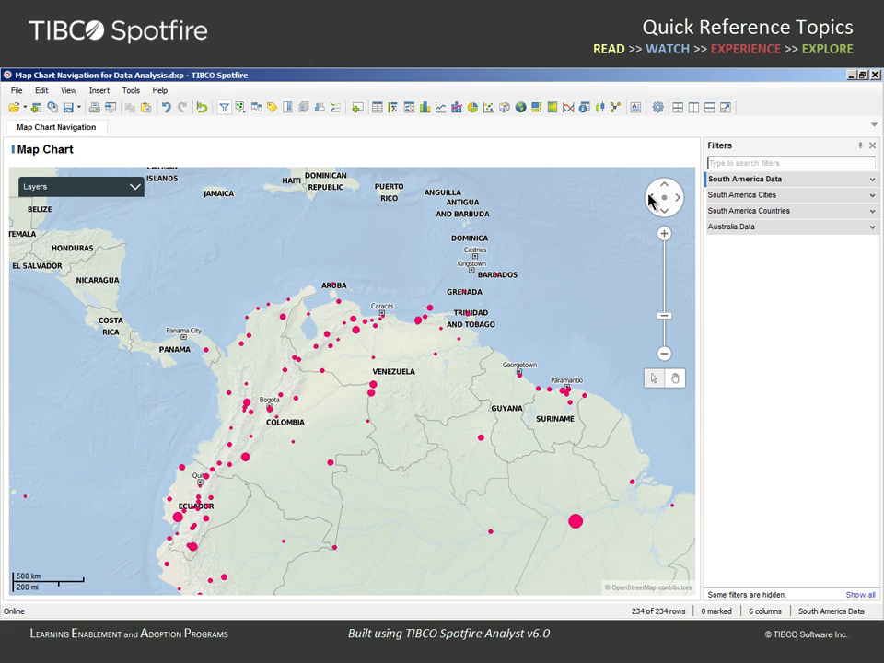
pyautogui.click(678, 378)
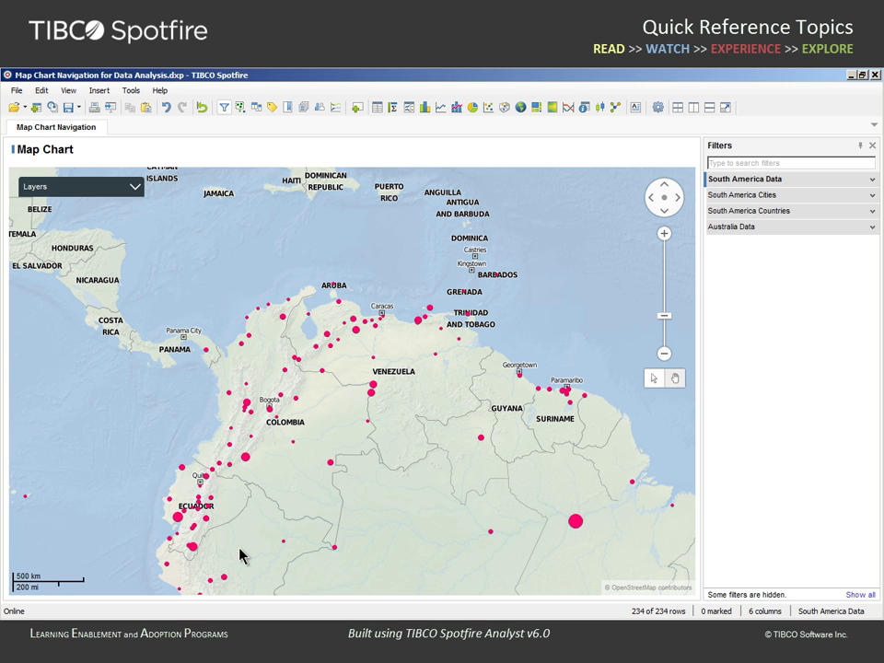
pyautogui.moveTo(240, 554); pyautogui.dragTo(382, 422)
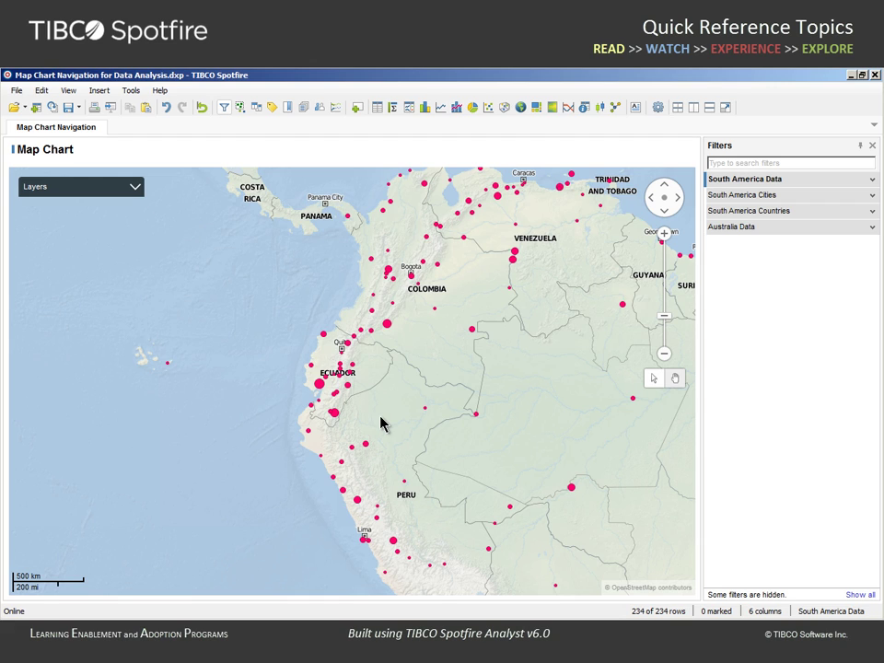
# Mark the Tulcan, Ibarra and Quito points in Ecuador in marking mode, and clear the marking.
pyautogui.click(654, 378)
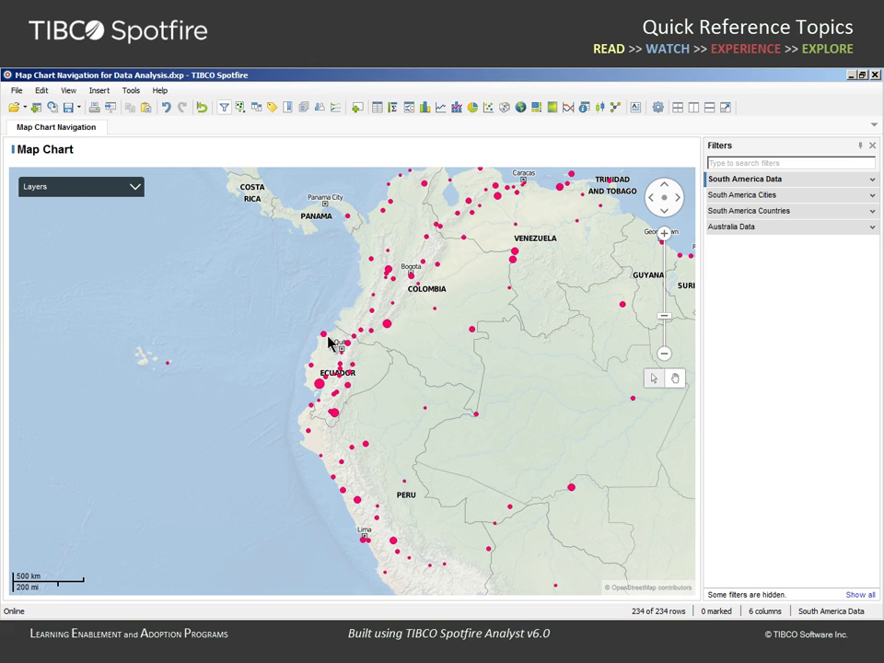
pyautogui.moveTo(357, 357); pyautogui.dragTo(371, 362)
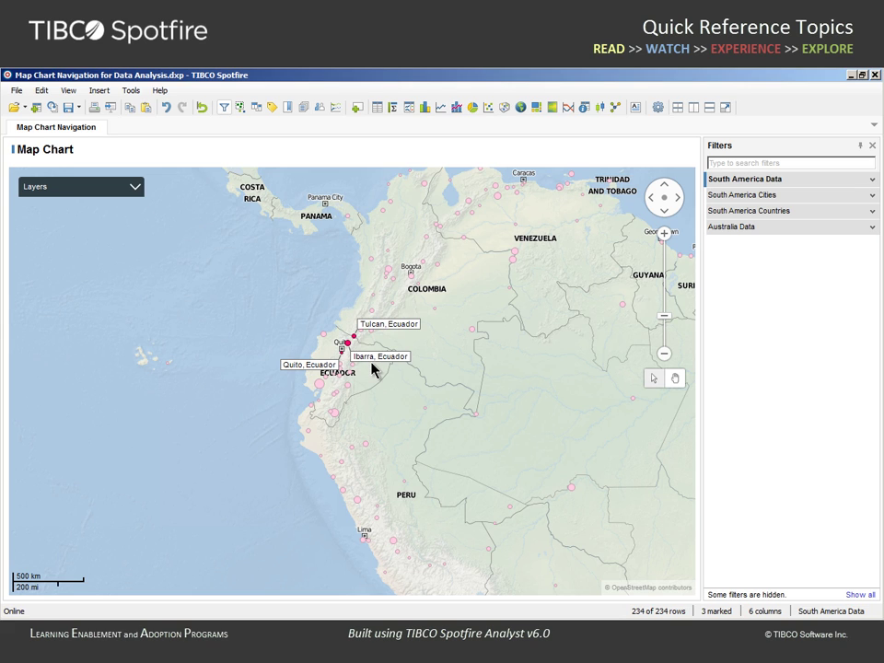
pyautogui.click(371, 368)
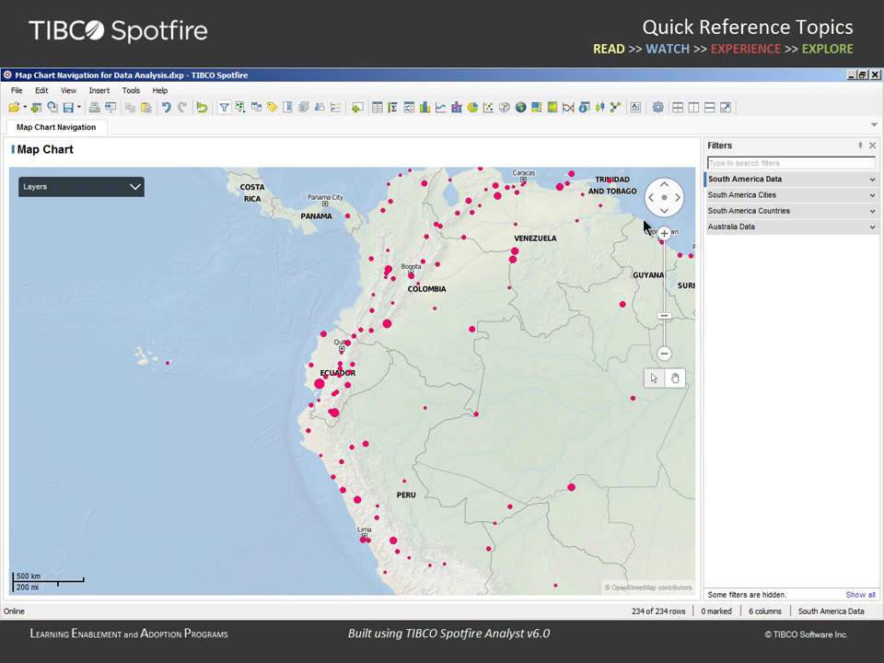
# Reset the map to its full data extent and zoom into a rectangle around South America's northern coast.
pyautogui.click(666, 198)
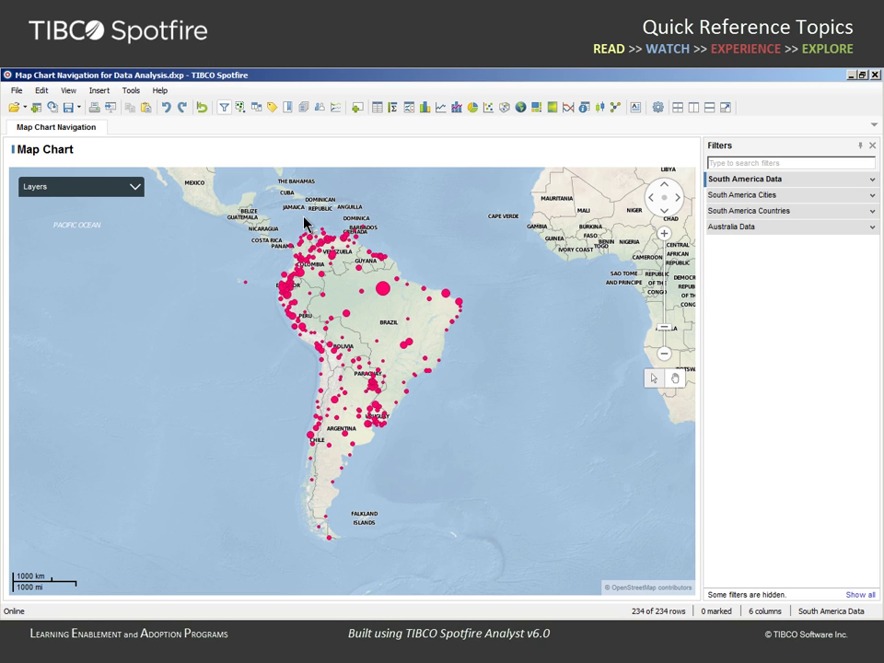
pyautogui.press('shift')
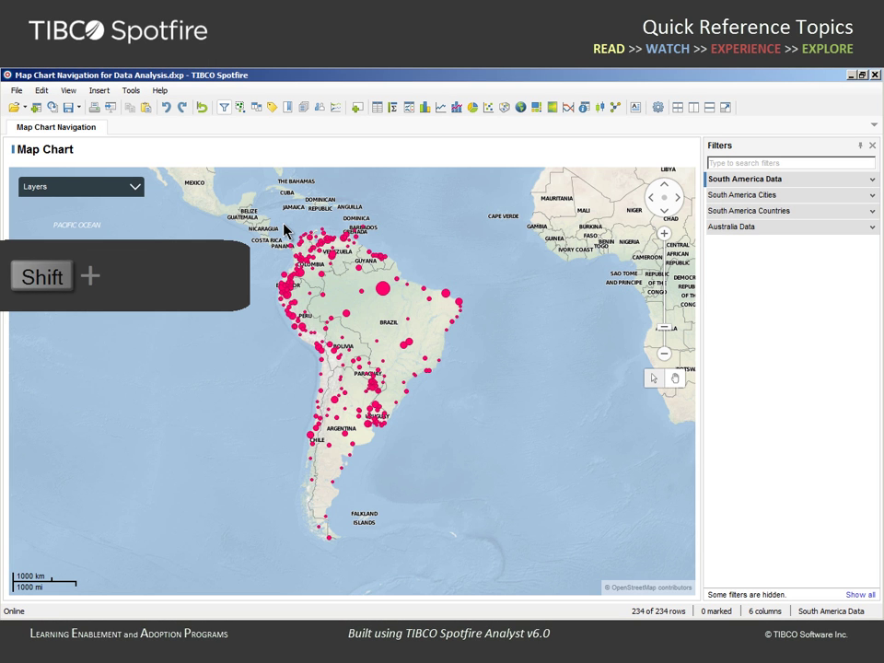
pyautogui.press('ctrl')
pyautogui.press('alt')
pyautogui.moveTo(287, 226); pyautogui.dragTo(374, 244)
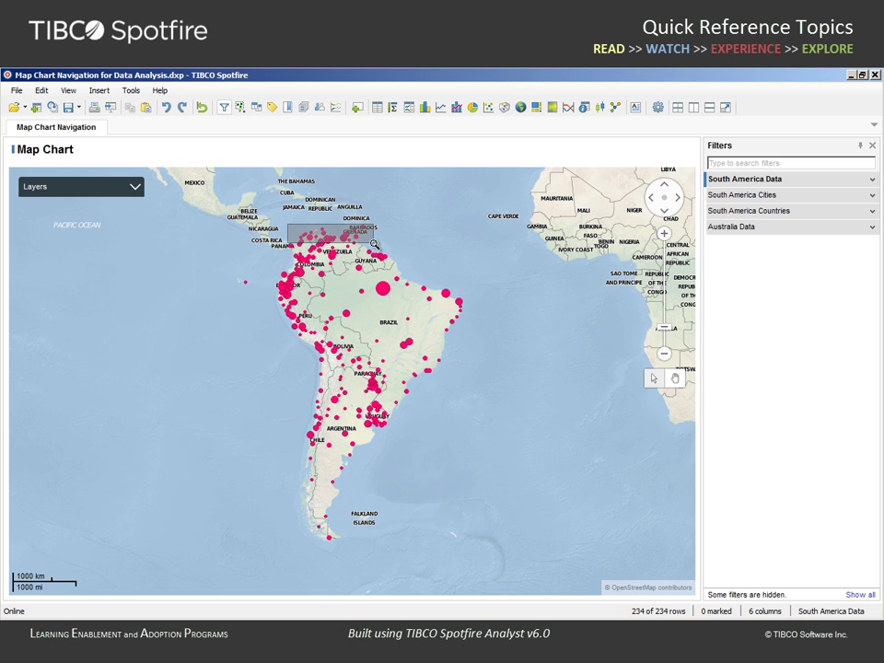
pyautogui.moveTo(374, 244); pyautogui.dragTo(374, 245)
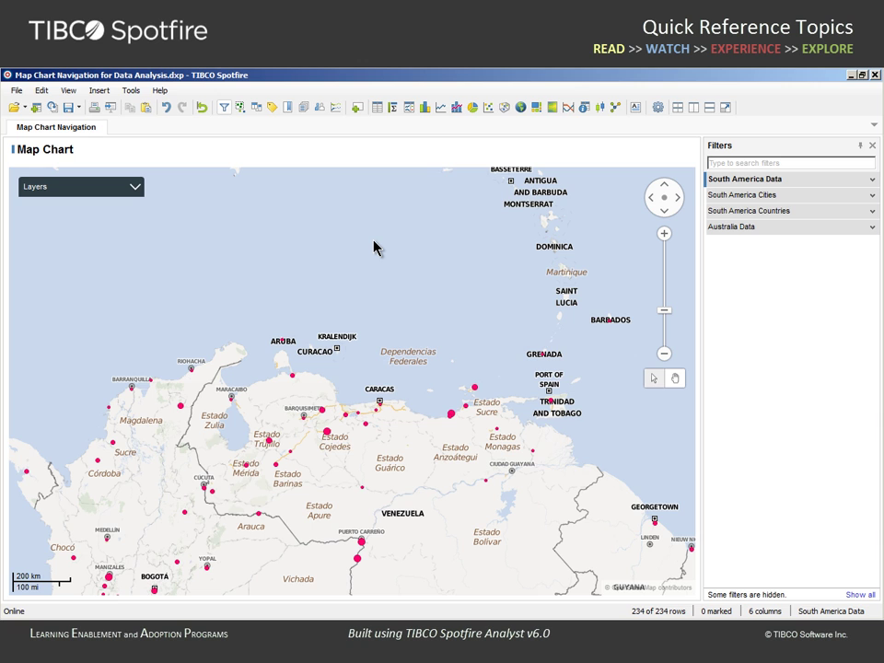
# Pan the map in panning mode to centre Trinidad and Tobago, and zoom in one level on it.
pyautogui.click(675, 381)
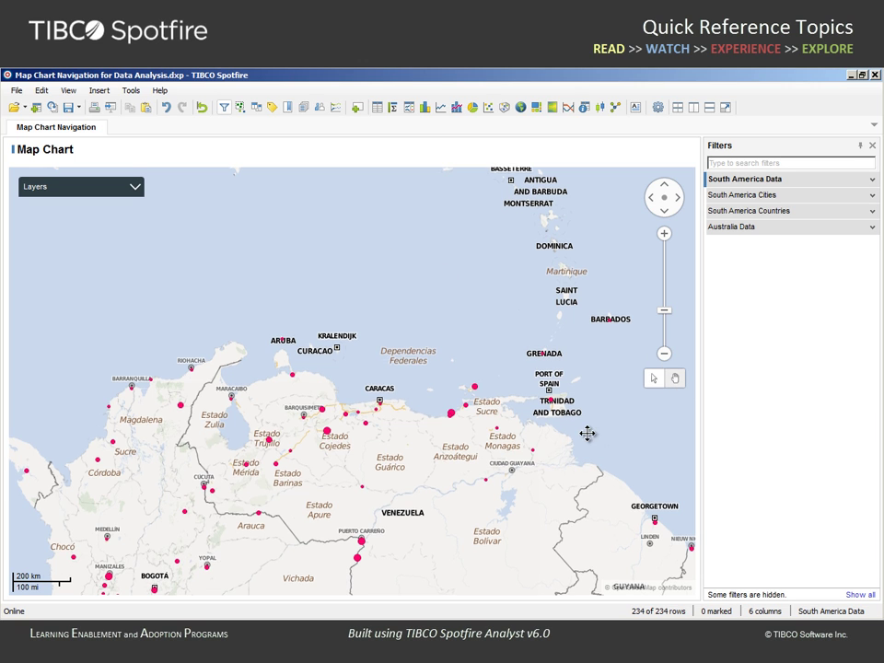
pyautogui.moveTo(585, 431); pyautogui.dragTo(411, 372)
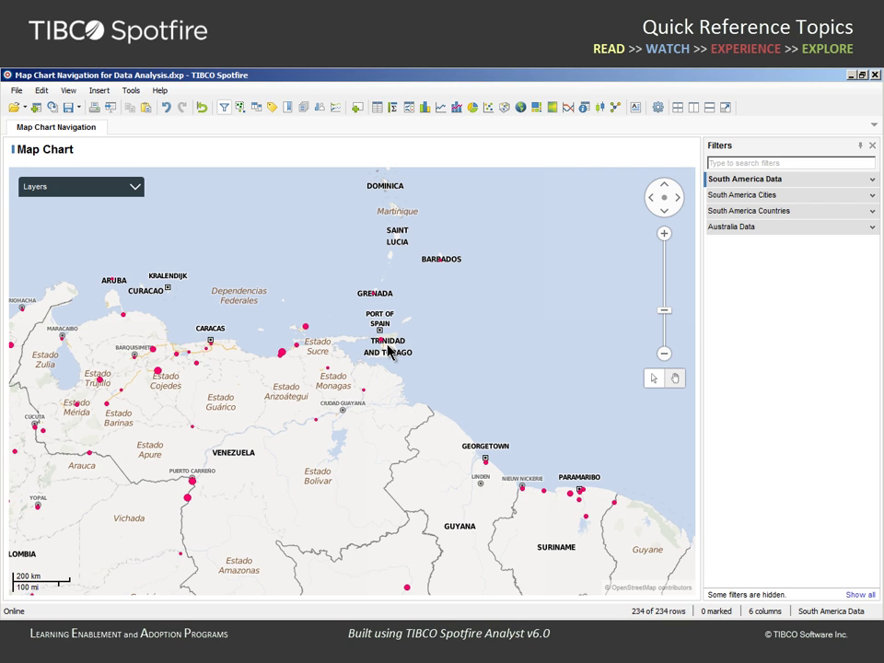
pyautogui.scroll(1, 389, 351)
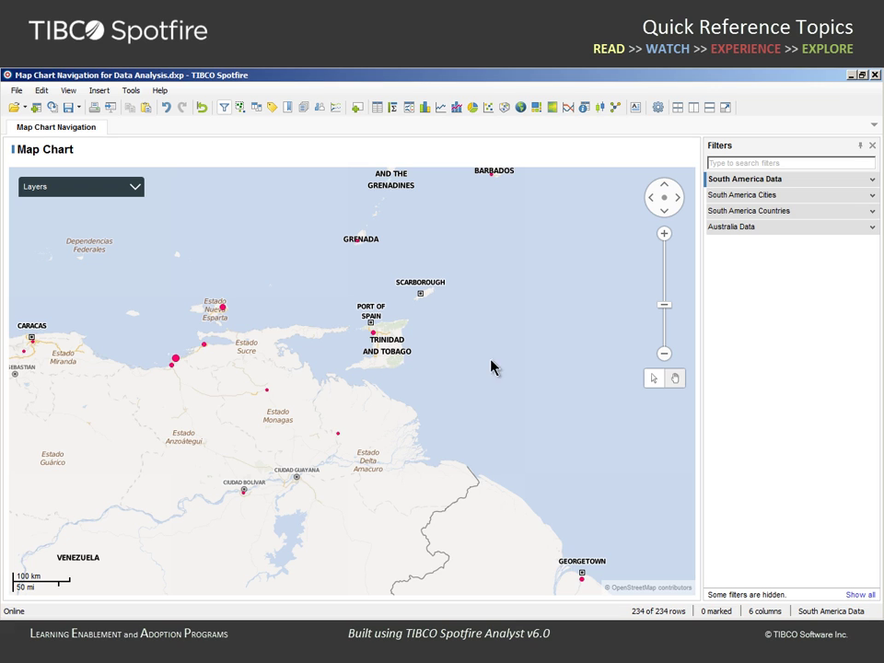
# Mark Port of Spain, add La Asuncion, Cumana, Puerto La Cruz and Barcelona to the marking, and clear all marks.
pyautogui.click(654, 381)
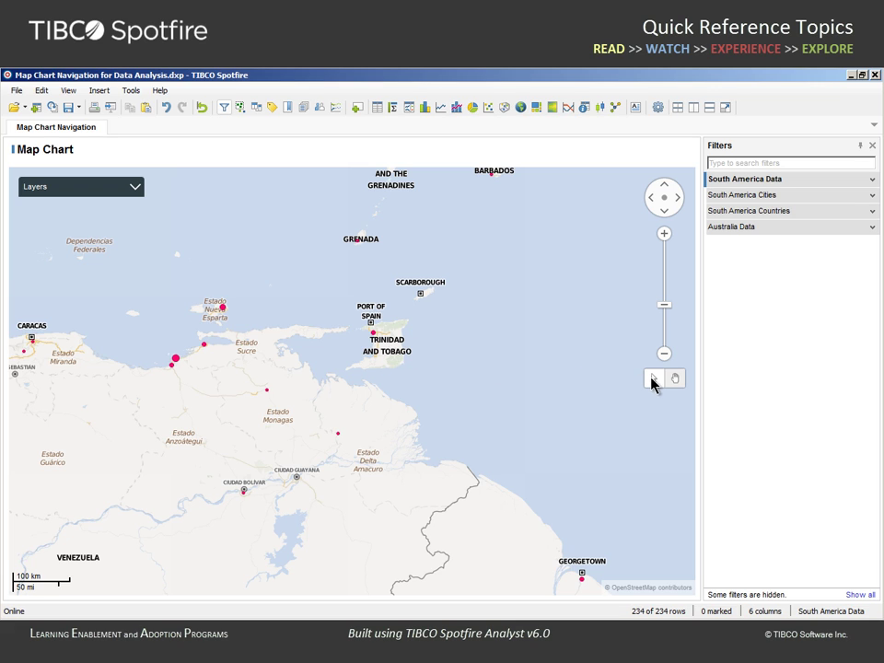
pyautogui.click(374, 335)
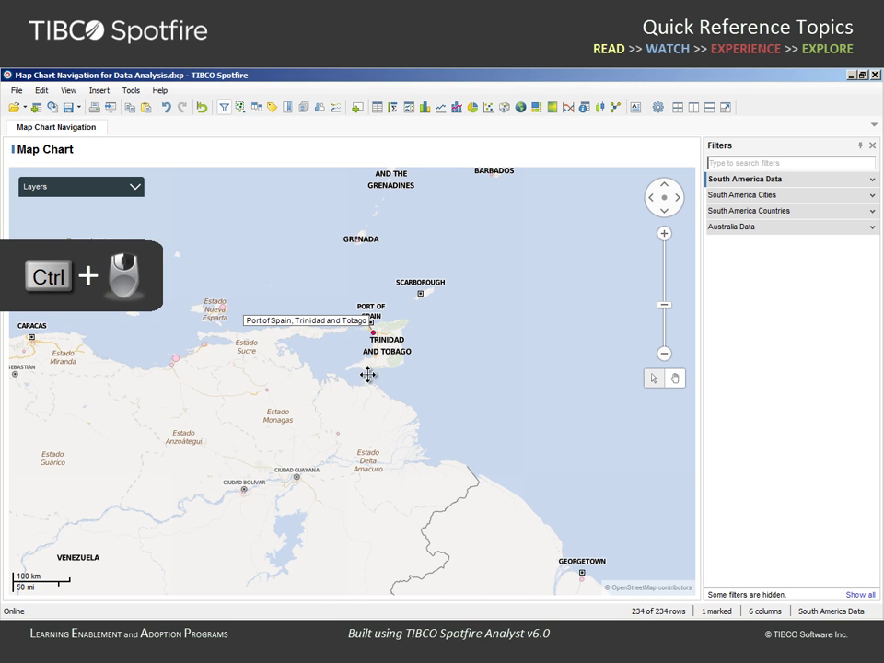
pyautogui.moveTo(368, 373); pyautogui.dragTo(548, 381)
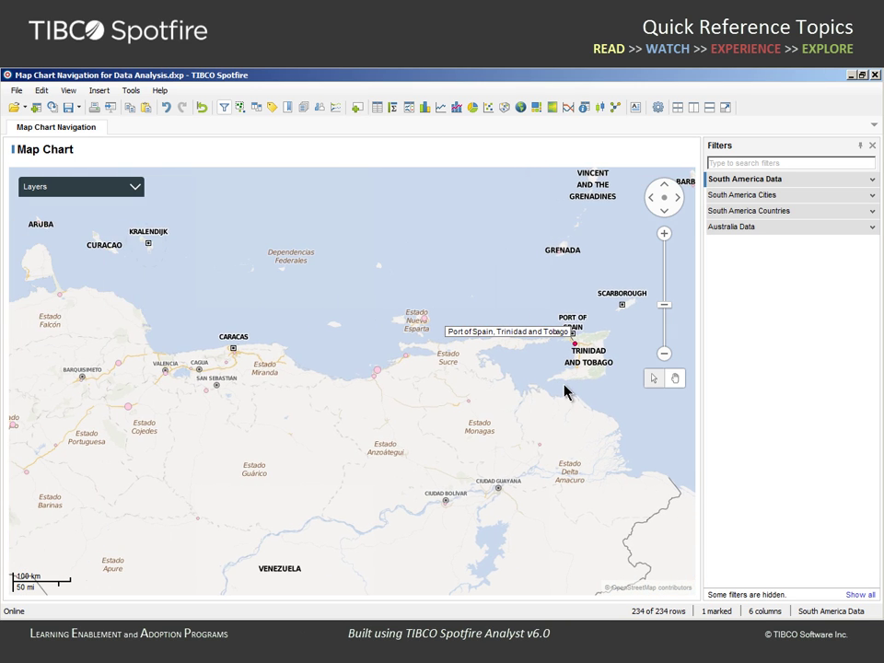
pyautogui.moveTo(351, 310); pyautogui.dragTo(596, 393)
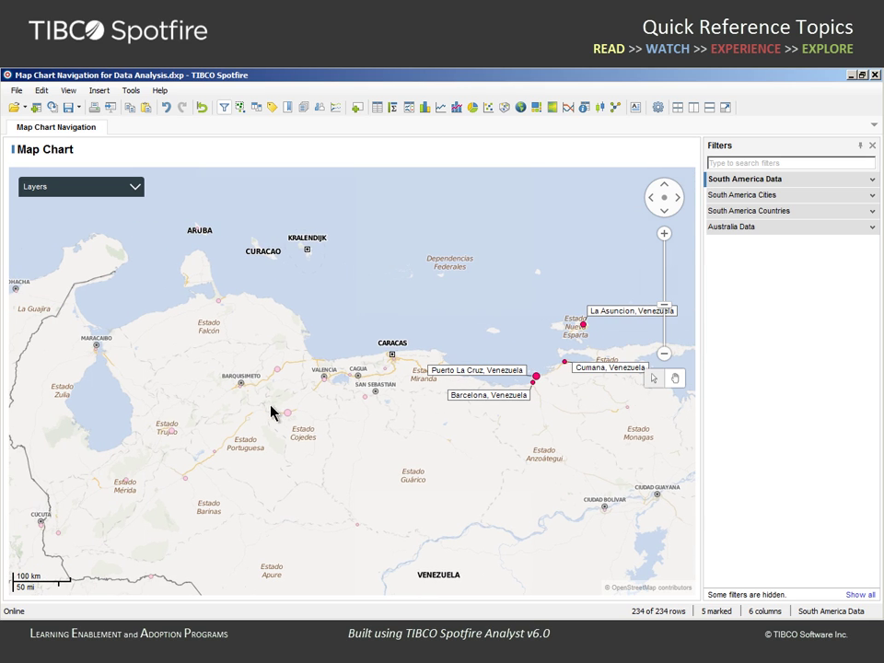
pyautogui.click(304, 427)
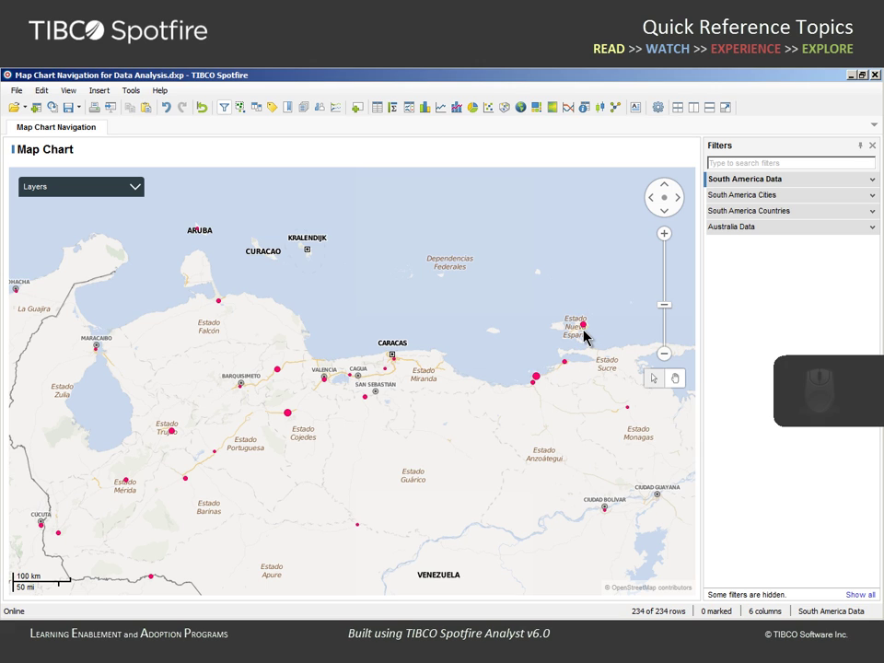
# Zoom in on the island in Estado Nueva Esparta and reset the map navigation.
pyautogui.scroll(1, 582, 333)
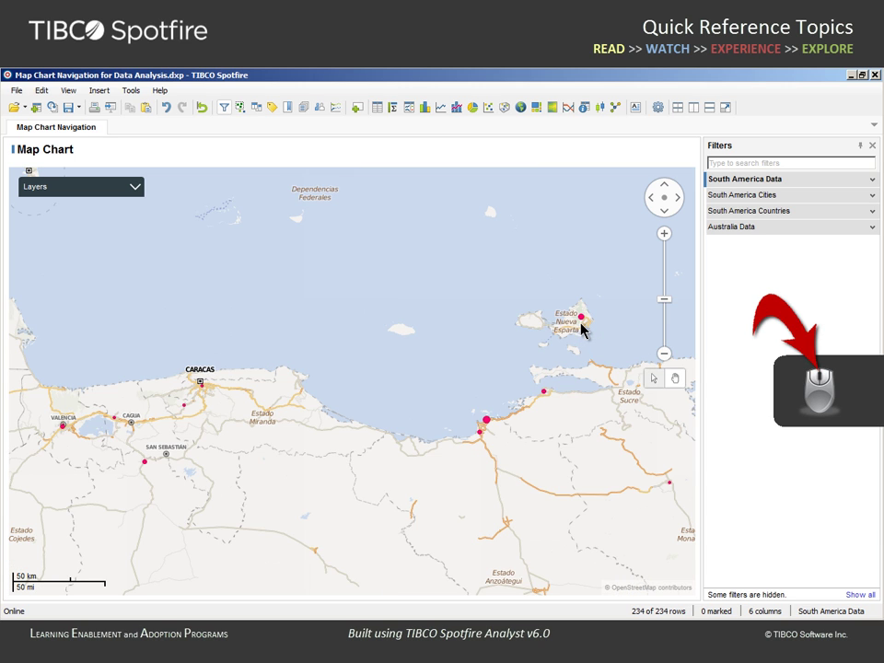
pyautogui.scroll(2, 580, 326)
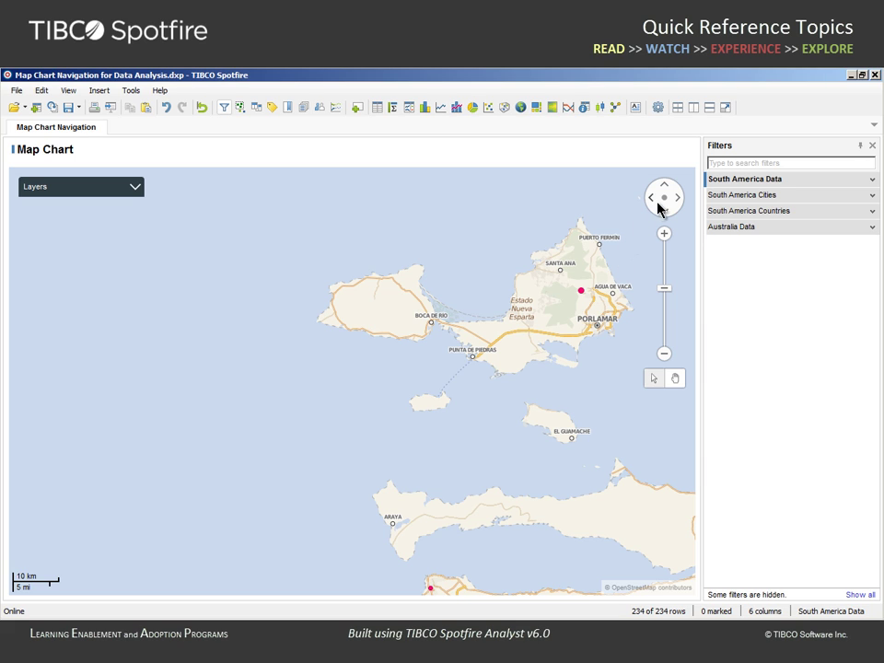
pyautogui.rightClick(480, 213)
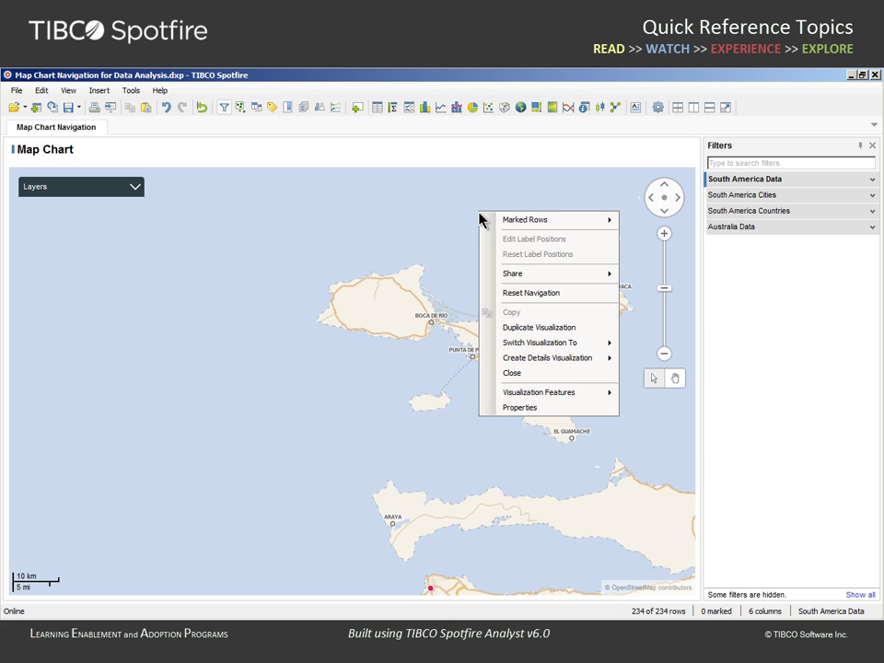
pyautogui.click(530, 292)
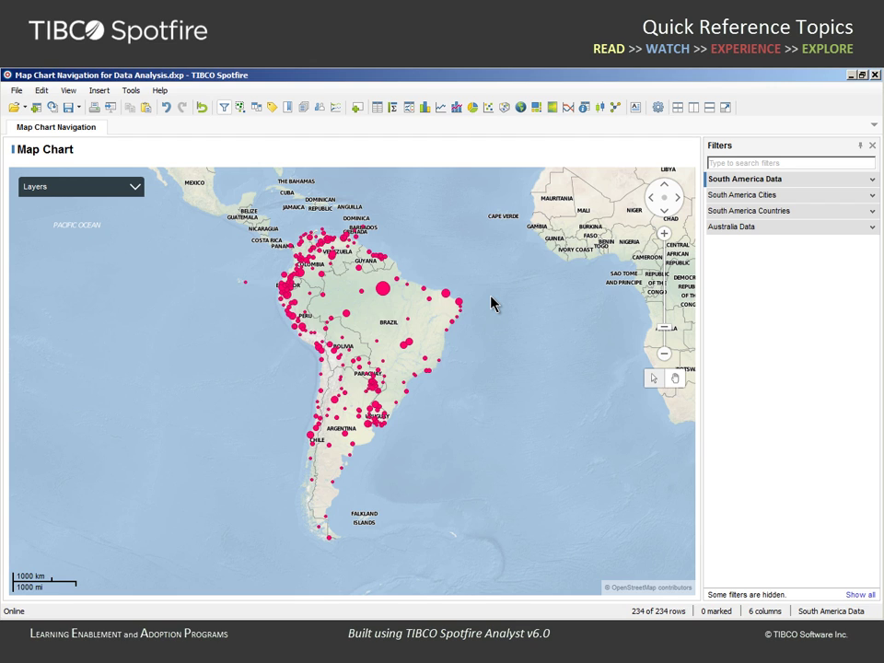
# Show the AUS Sales Data layer instead of the visible SA Sales Data layer, and fit the map to the Australian points.
pyautogui.click(135, 189)
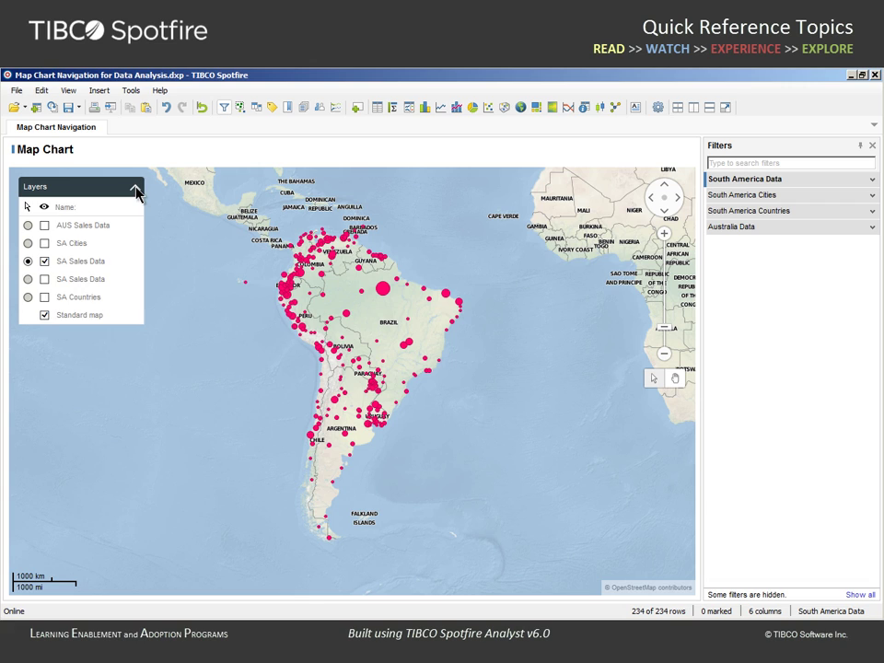
pyautogui.click(44, 225)
pyautogui.click(667, 203)
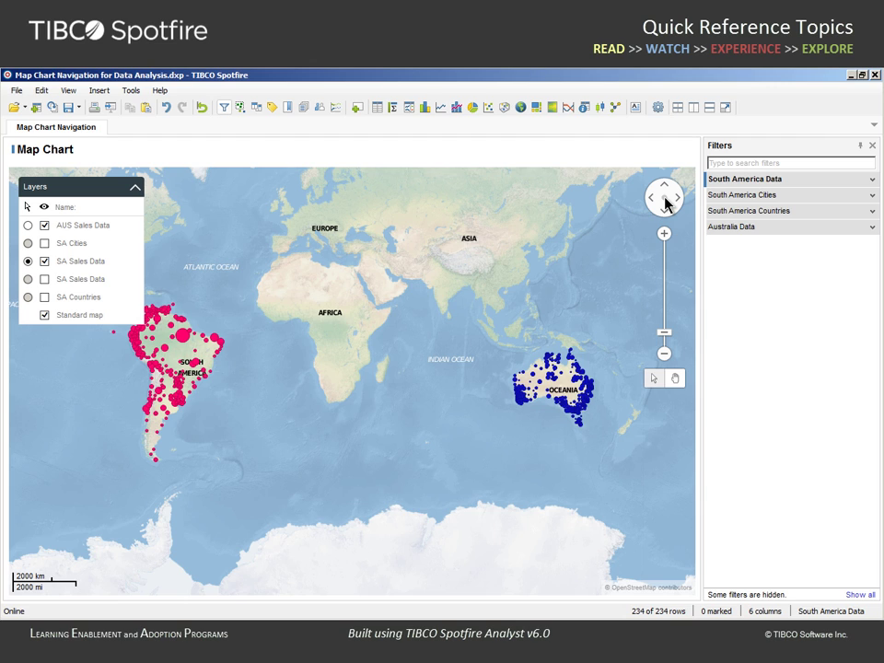
pyautogui.click(44, 262)
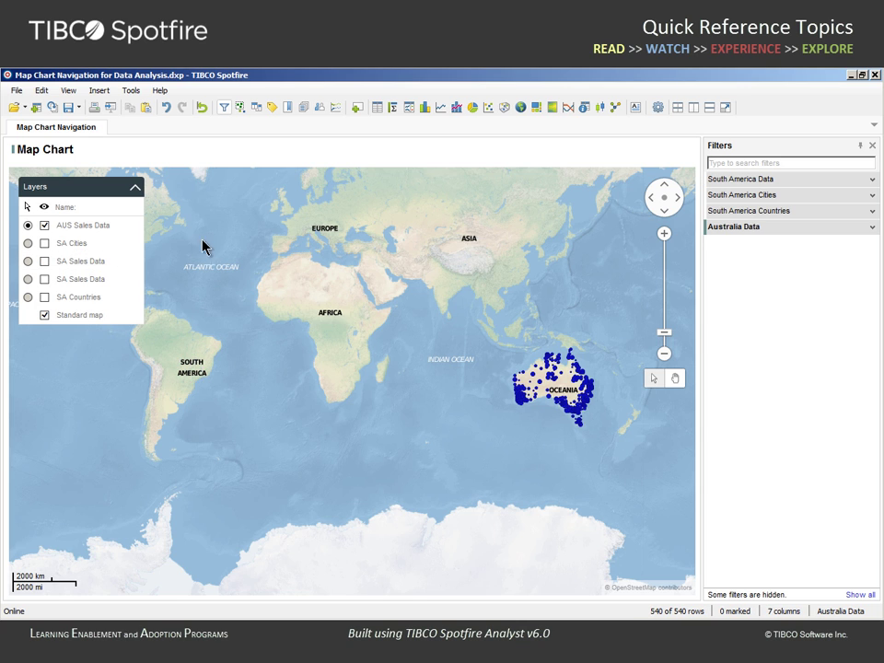
pyautogui.click(664, 198)
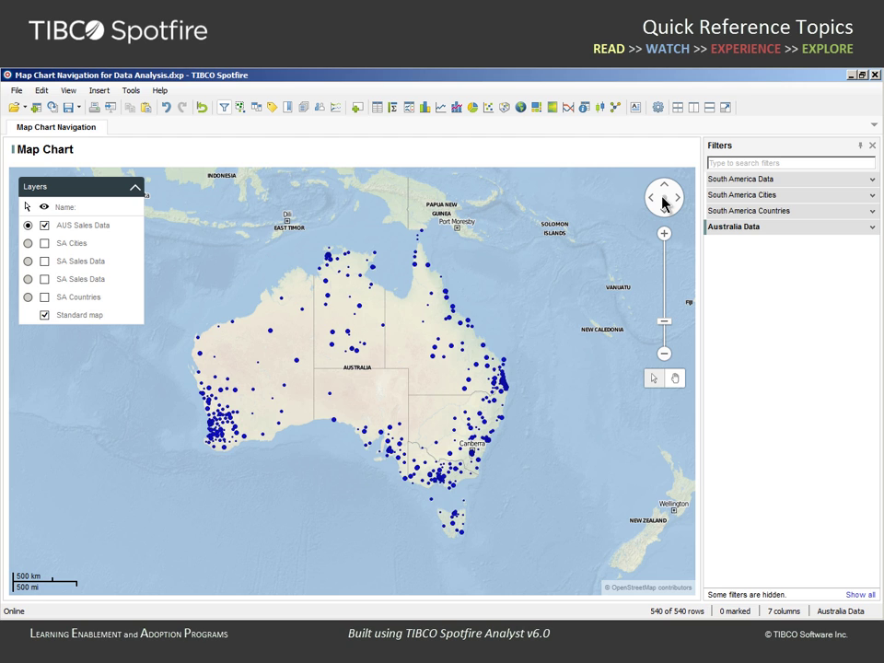
# Filter the Australia Data to sales territory Territory C and fit the map to the filtered points.
pyautogui.click(664, 355)
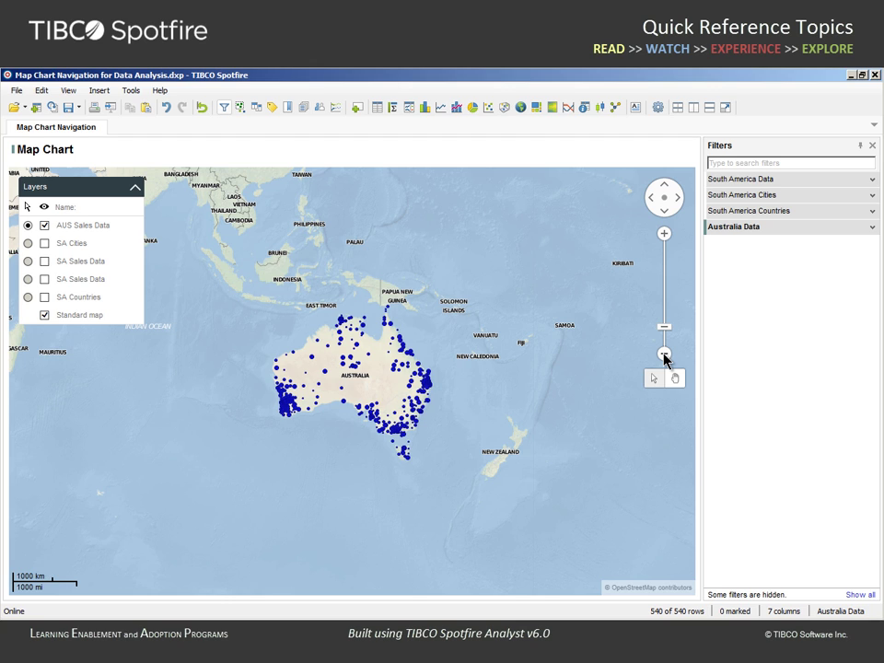
pyautogui.click(871, 228)
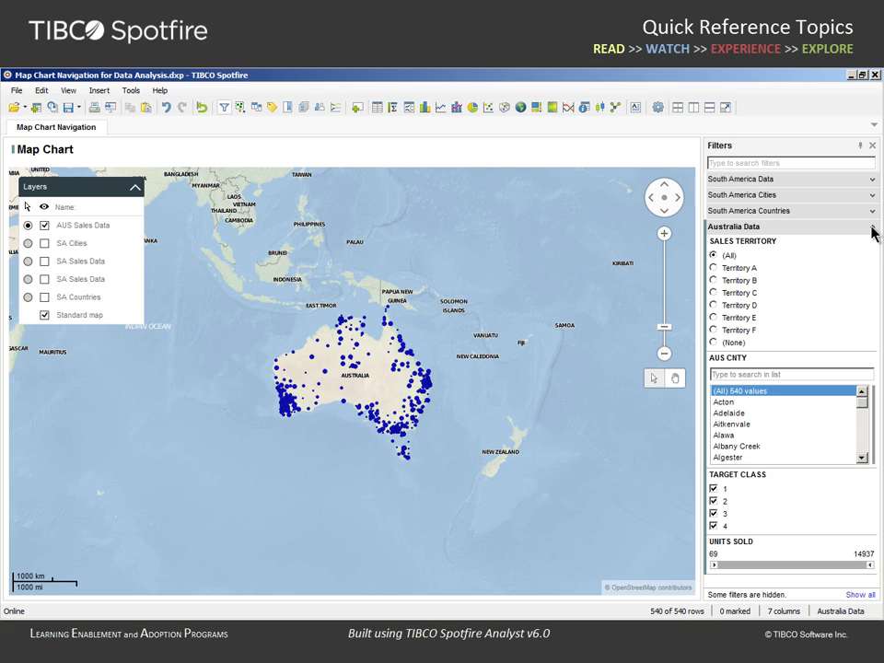
pyautogui.click(713, 293)
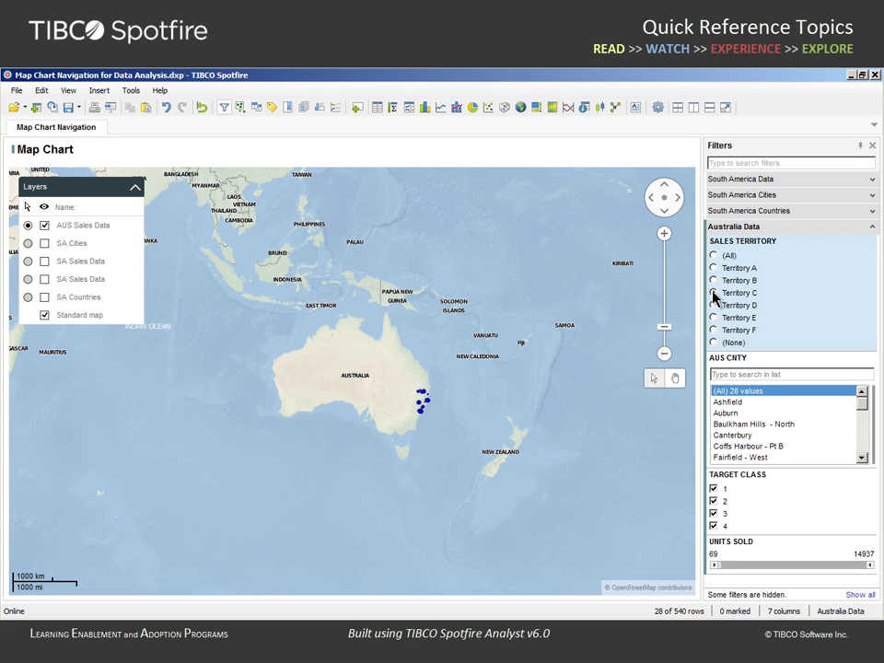
pyautogui.click(664, 198)
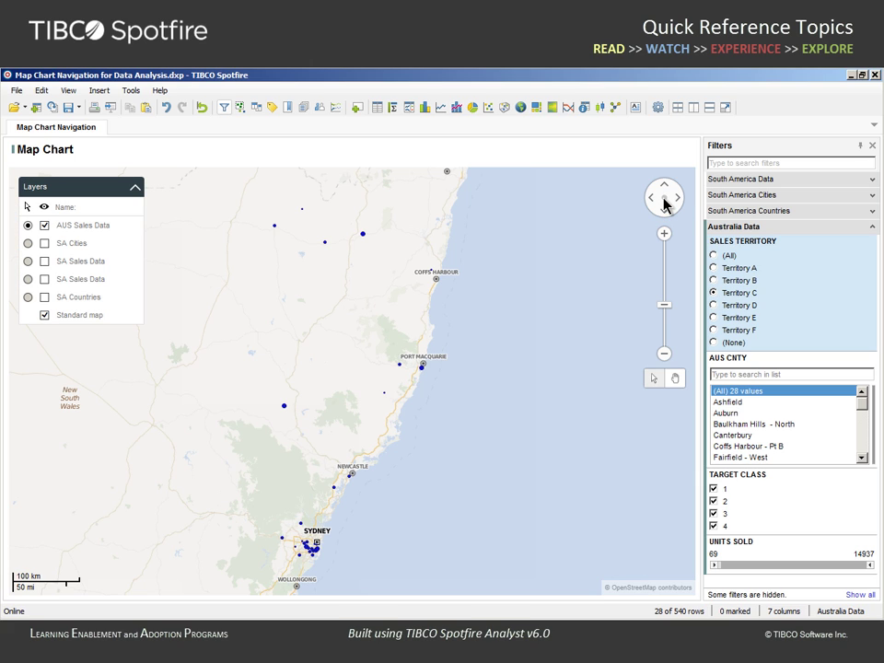
# Filter the Australian sales to Territory F and fit the map, and return to all territories with the map refitted.
pyautogui.click(714, 329)
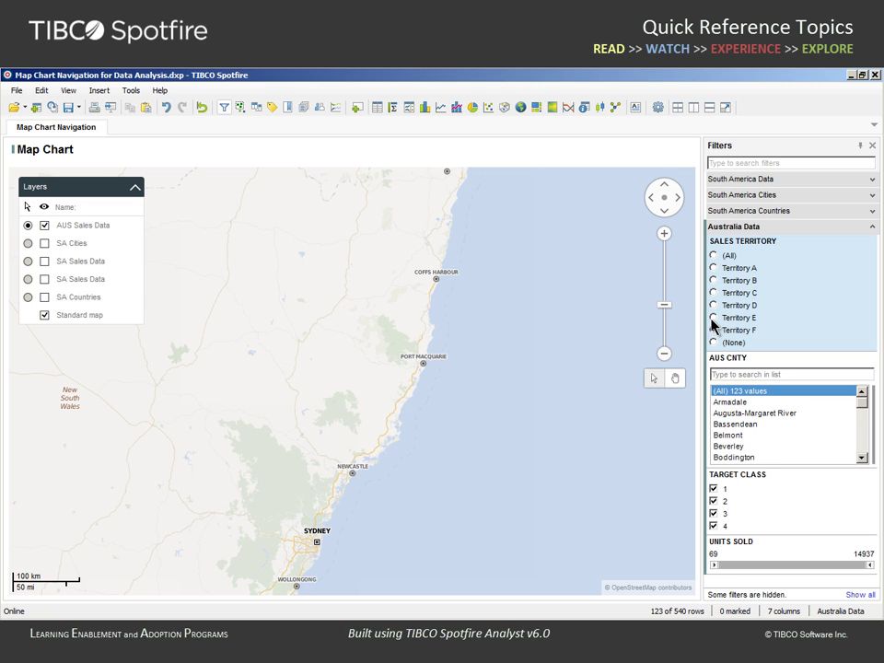
pyautogui.click(667, 203)
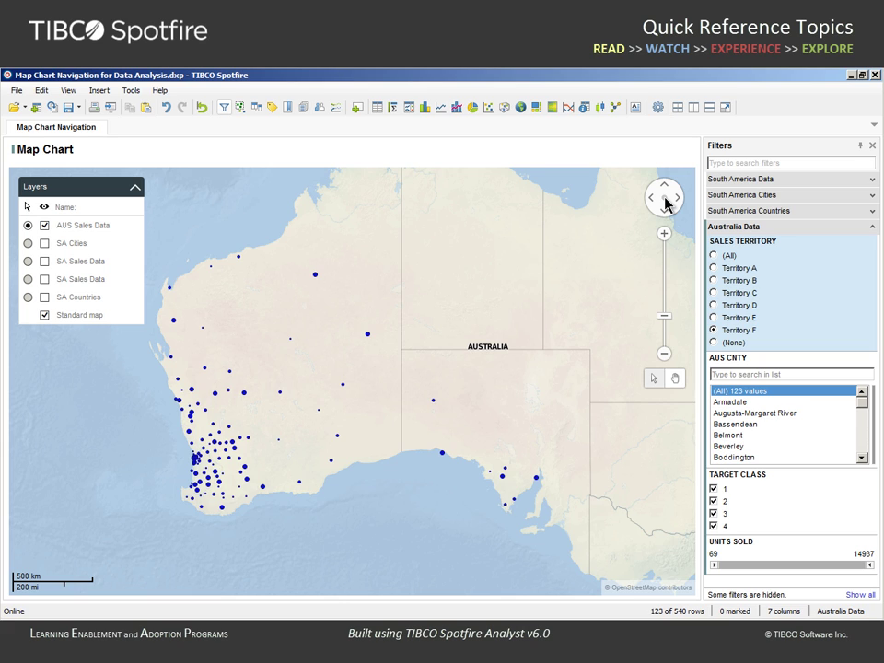
pyautogui.click(714, 256)
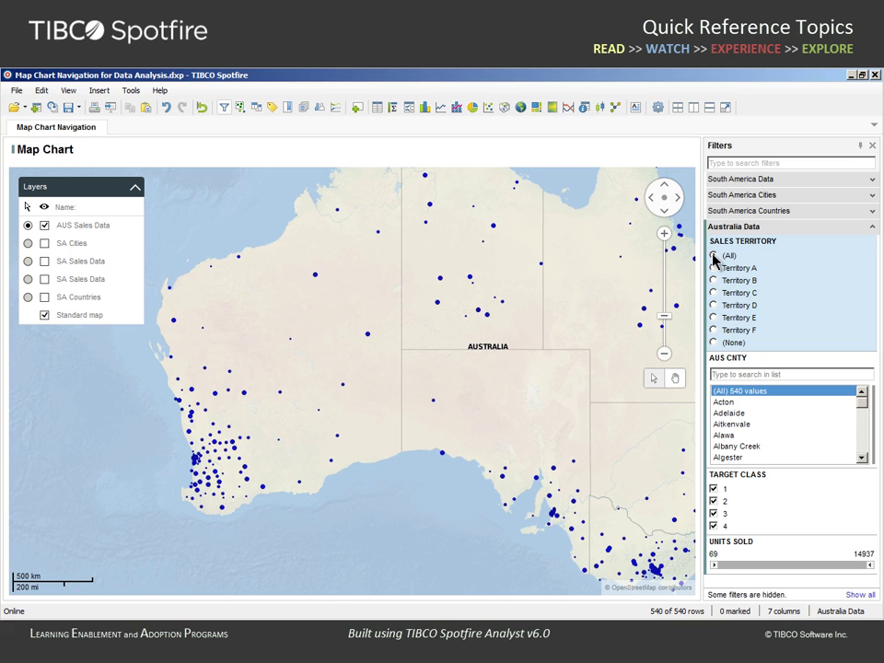
pyautogui.click(665, 197)
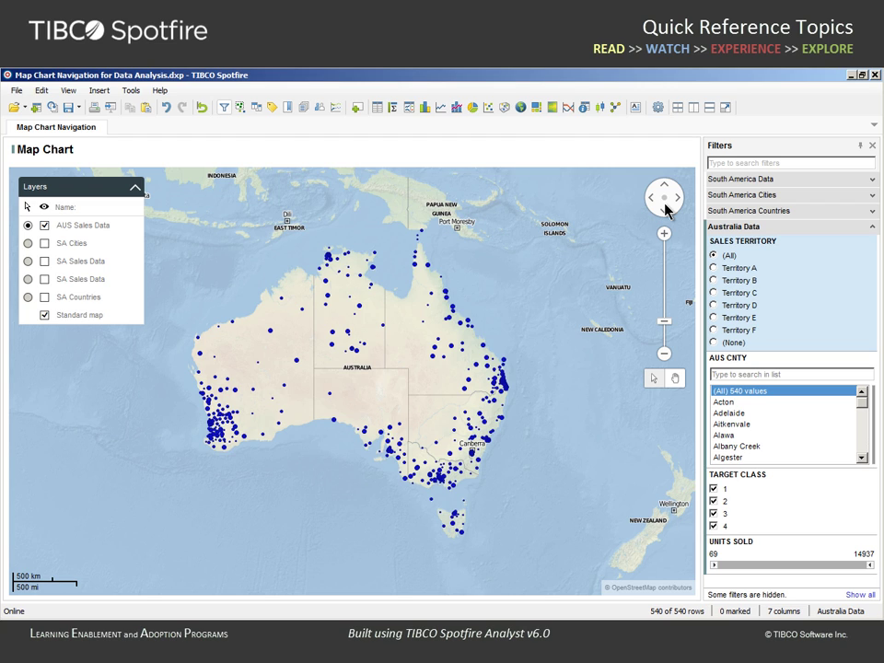
# Enable Auto-zoom in the map chart's appearance properties.
pyautogui.click(659, 148)
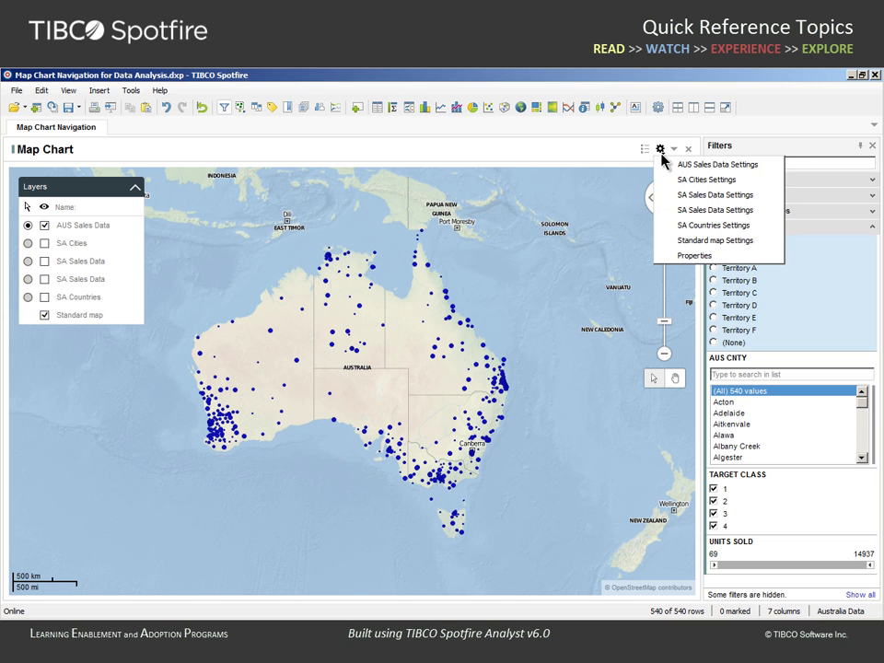
pyautogui.click(664, 257)
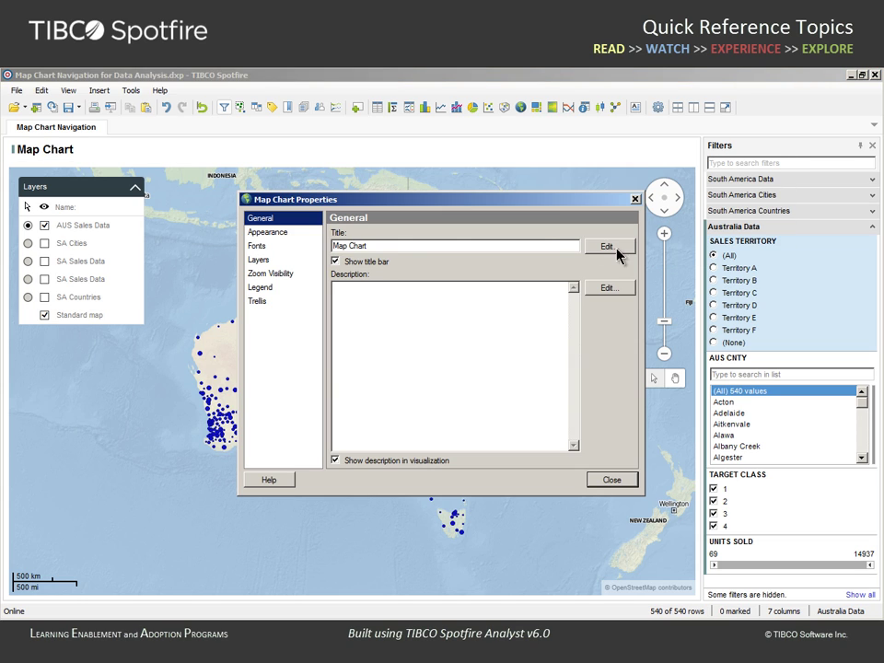
pyautogui.click(275, 232)
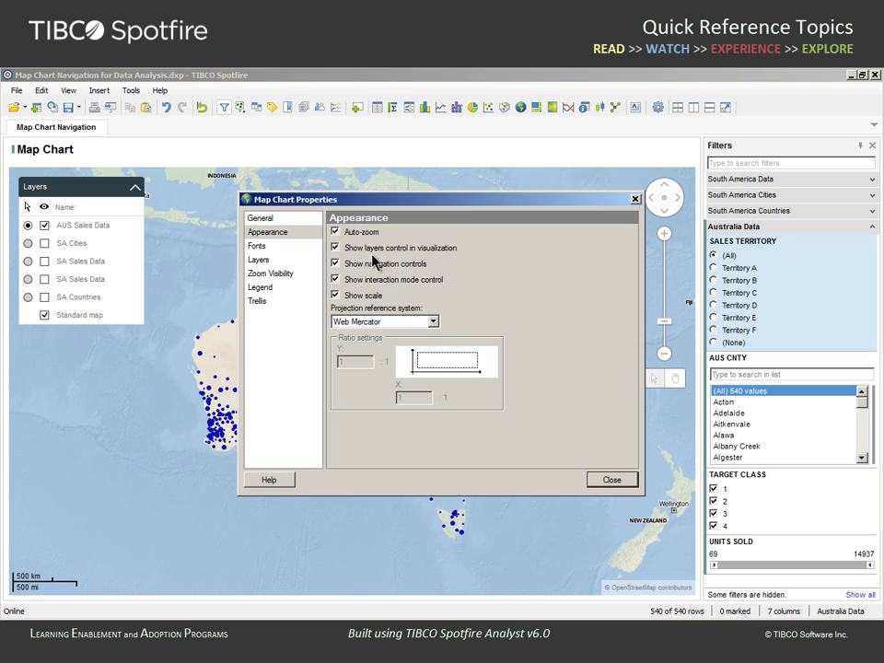
pyautogui.click(602, 484)
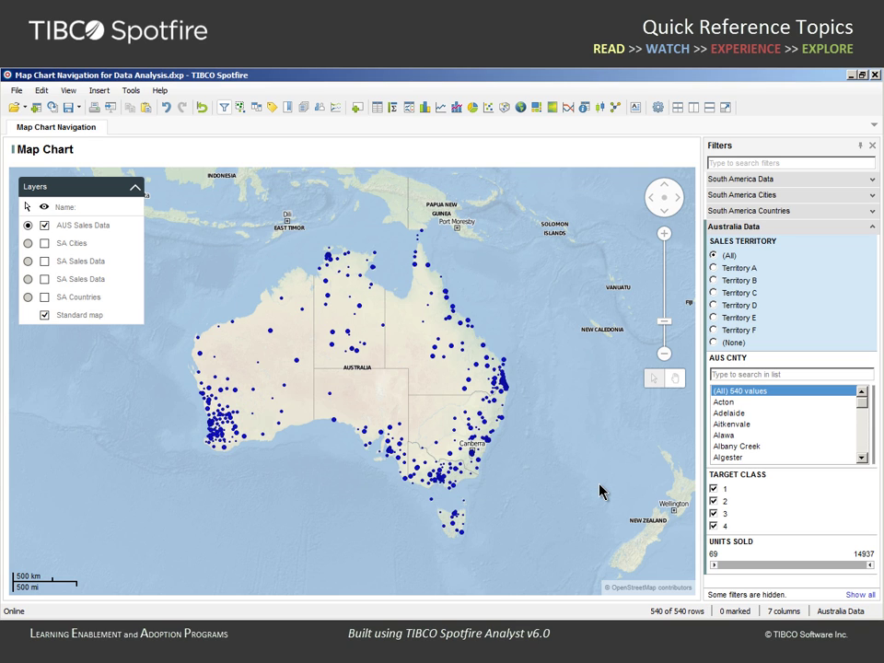
# Filter the Australia Data to Territory F, at most 1945 units sold and without target class 1, and reset all filters.
pyautogui.click(714, 329)
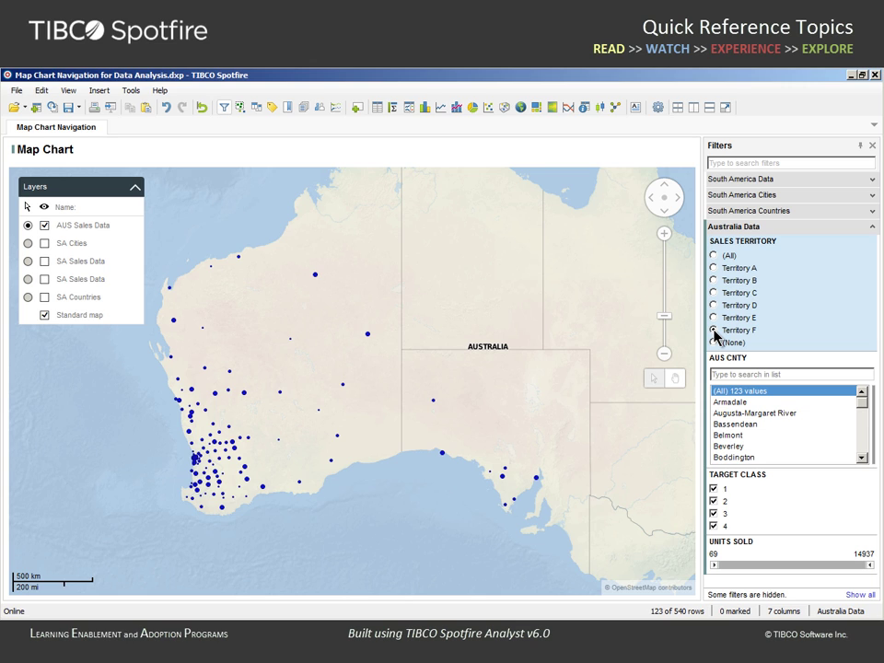
pyautogui.moveTo(861, 566); pyautogui.dragTo(741, 566)
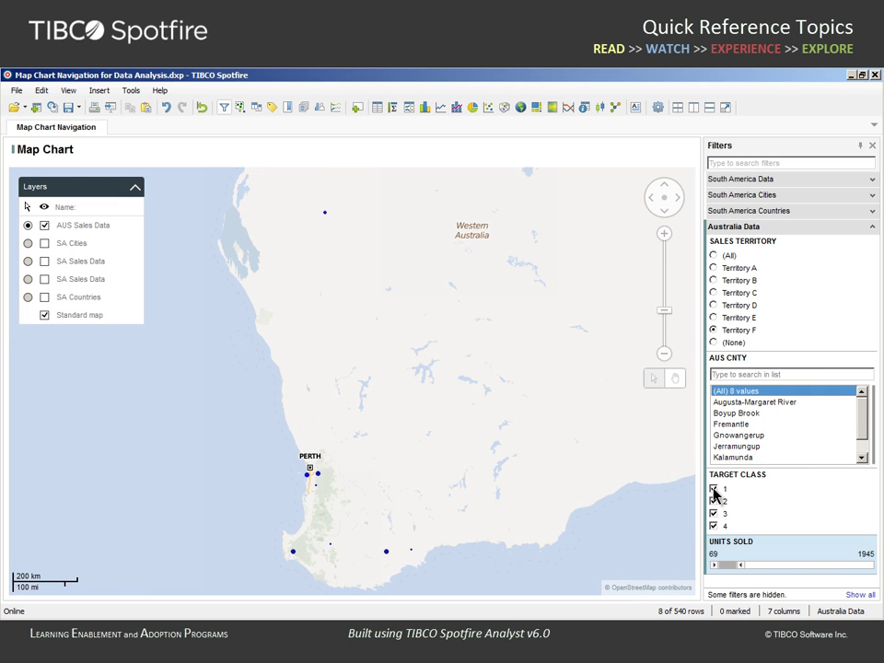
pyautogui.click(713, 489)
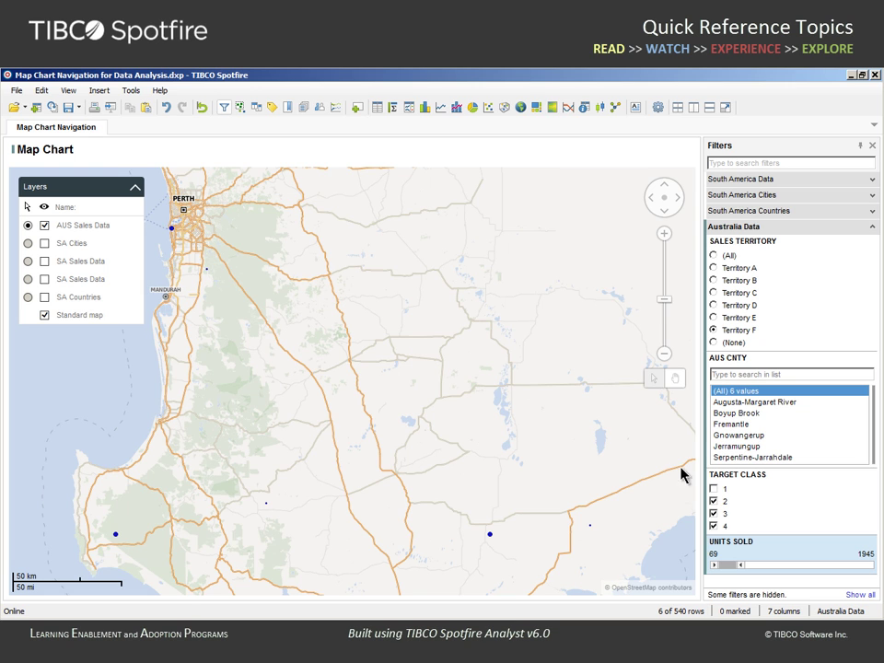
pyautogui.click(201, 108)
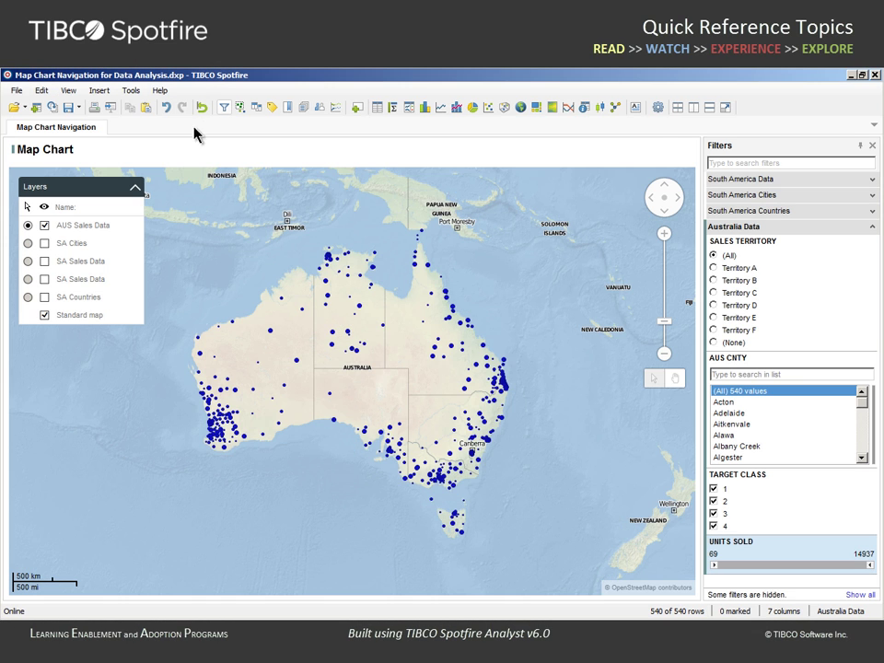
# Show the upper SA Sales Data layer alongside AUS Sales Data, and exclude the AUS Sales Data layer from auto-zoom.
pyautogui.click(43, 262)
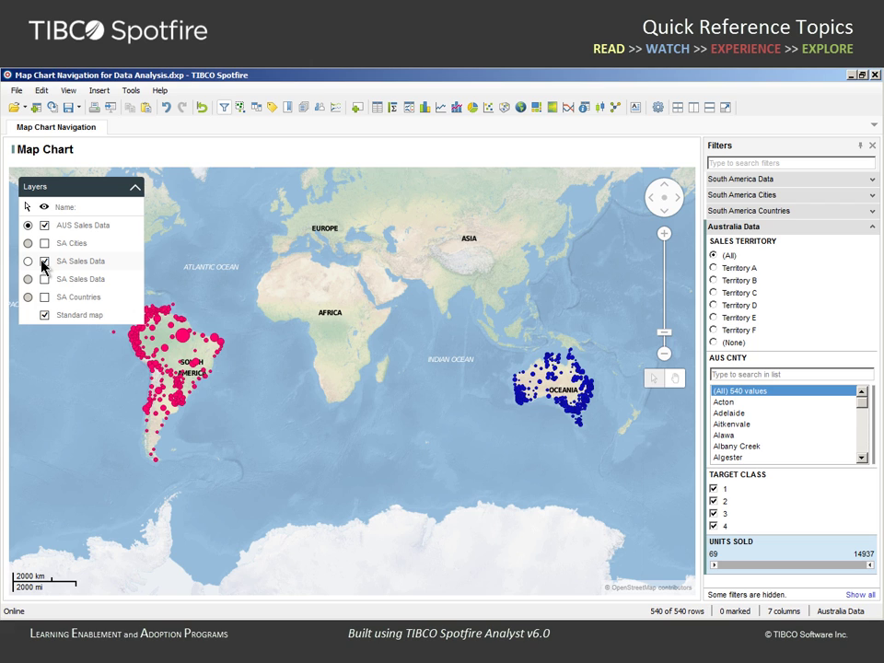
pyautogui.click(659, 148)
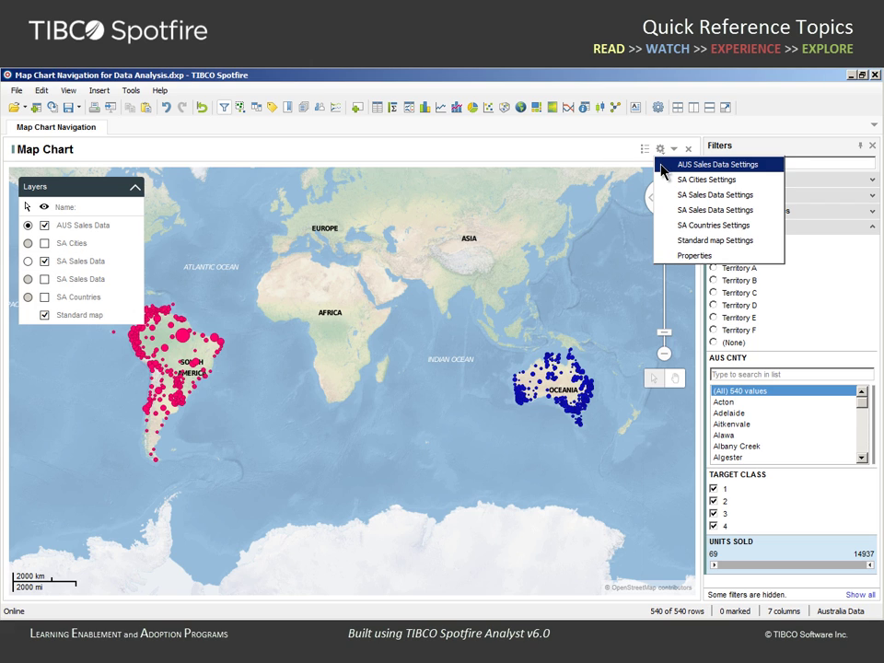
pyautogui.click(662, 168)
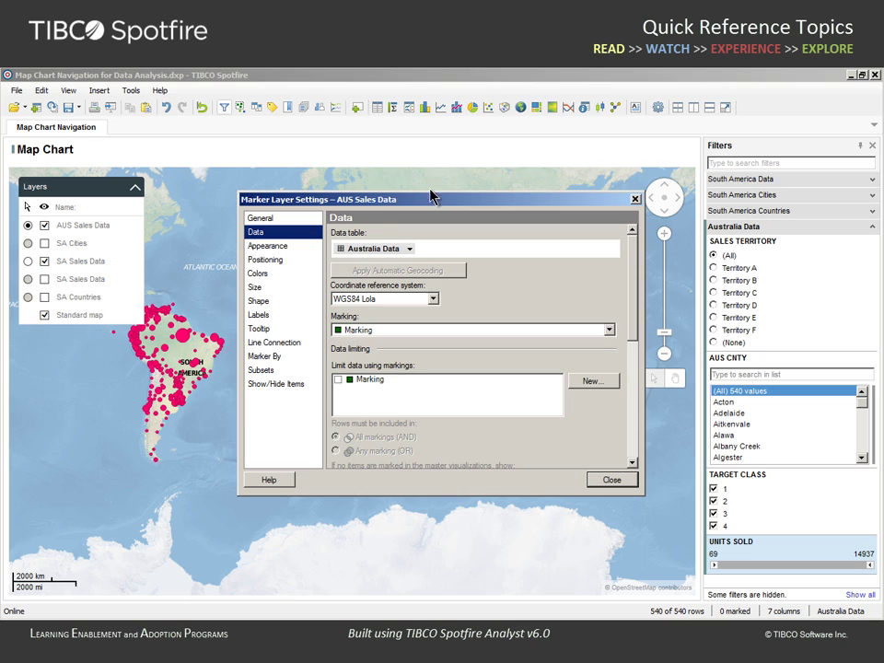
pyautogui.click(267, 246)
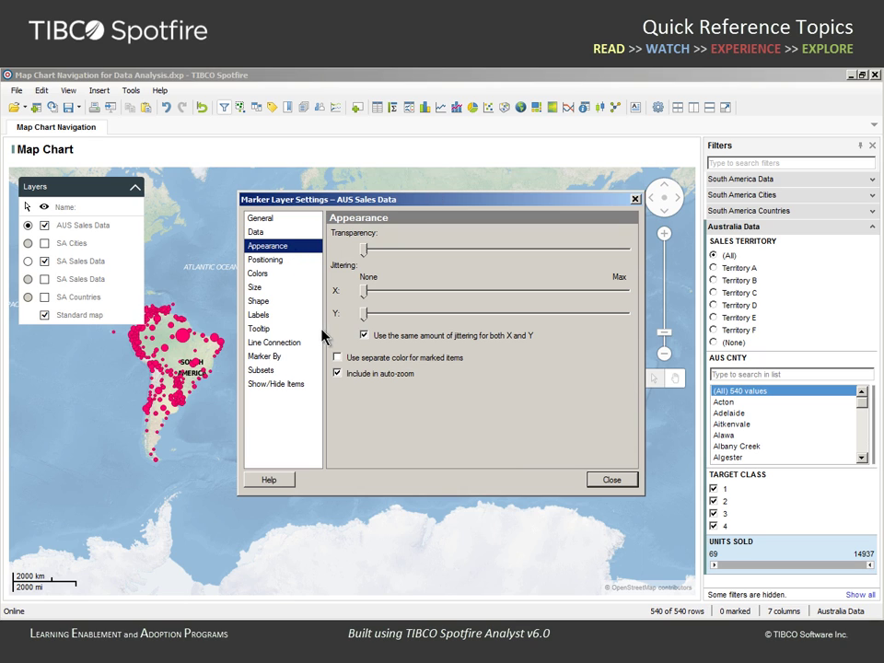
pyautogui.click(337, 373)
pyautogui.click(337, 373)
pyautogui.click(595, 481)
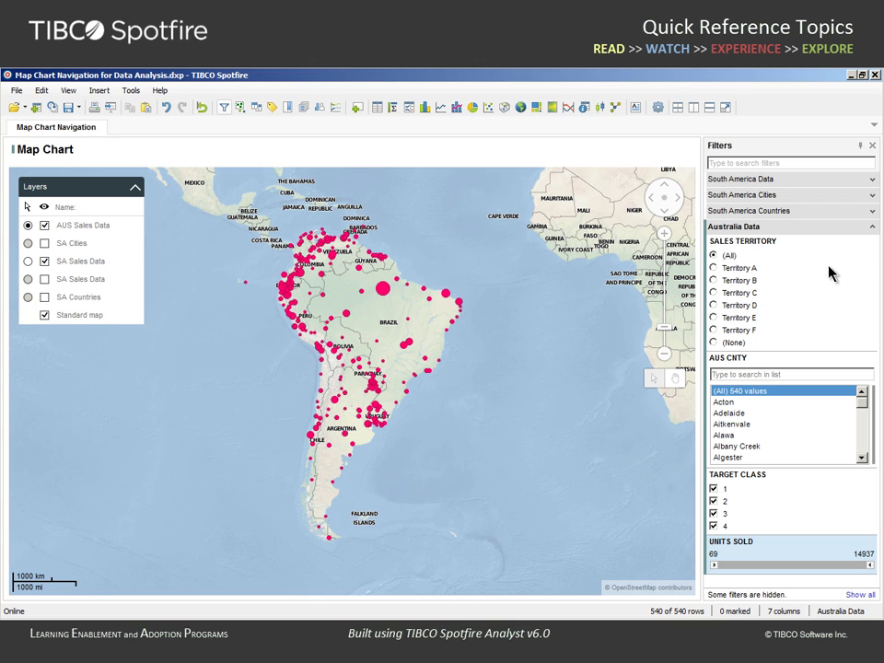
# Expand the South America Data filters instead of the Australia Data ones, and filter the country to Argentina before resetting all filters.
pyautogui.click(872, 228)
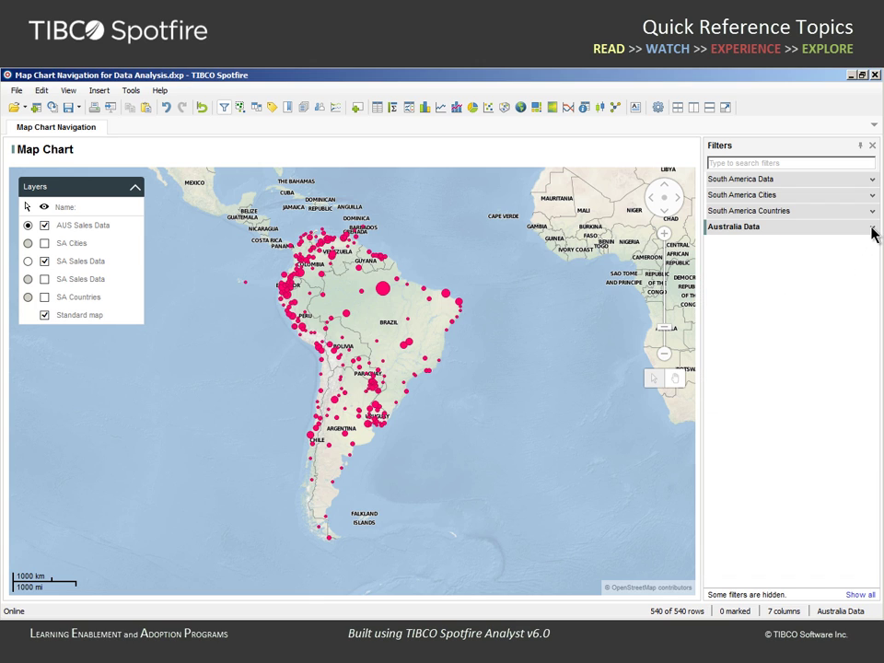
pyautogui.click(873, 182)
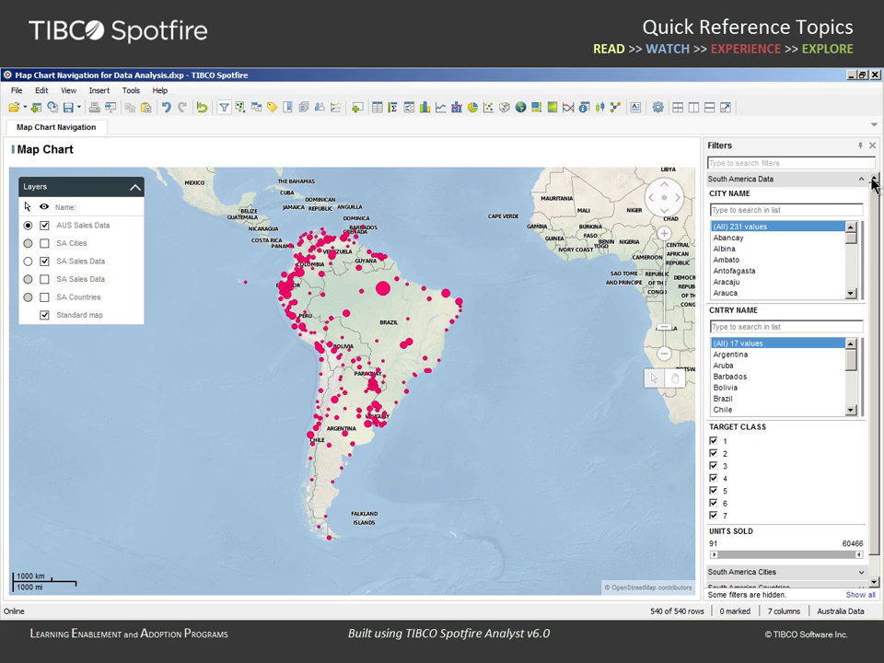
pyautogui.click(752, 356)
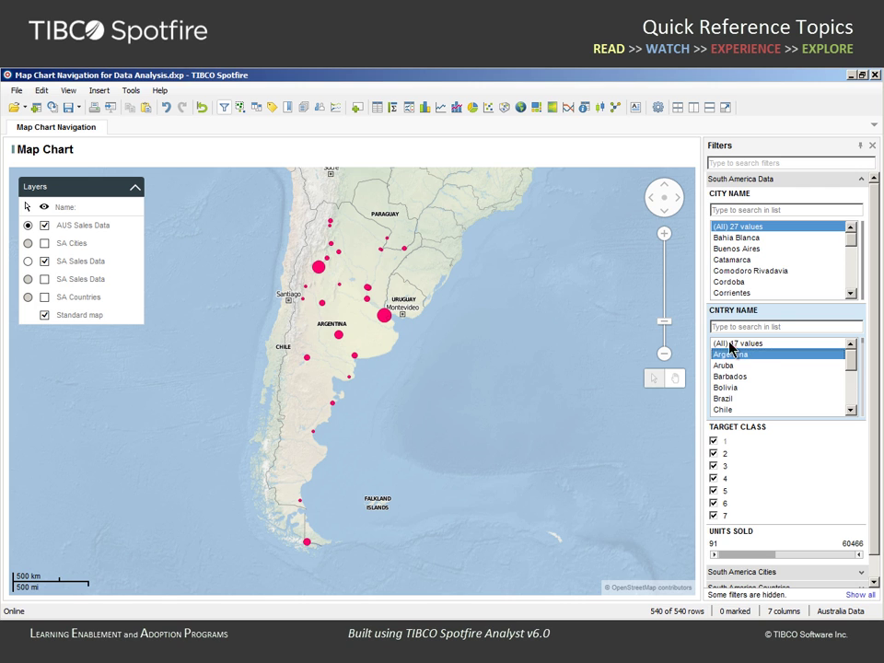
pyautogui.click(202, 108)
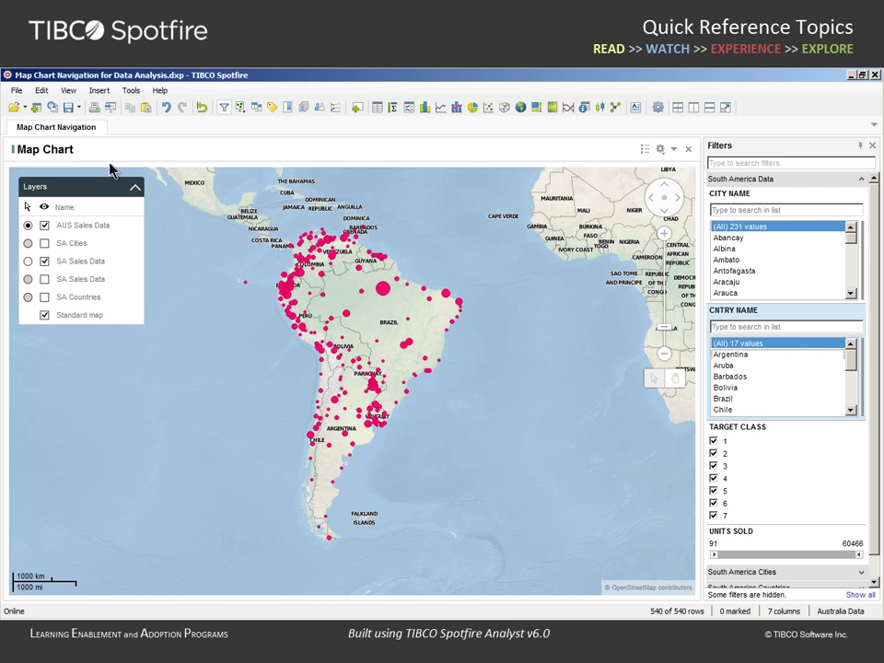
# Show the SA Cities layer and filter the South America Data to the country Argentina.
pyautogui.click(45, 243)
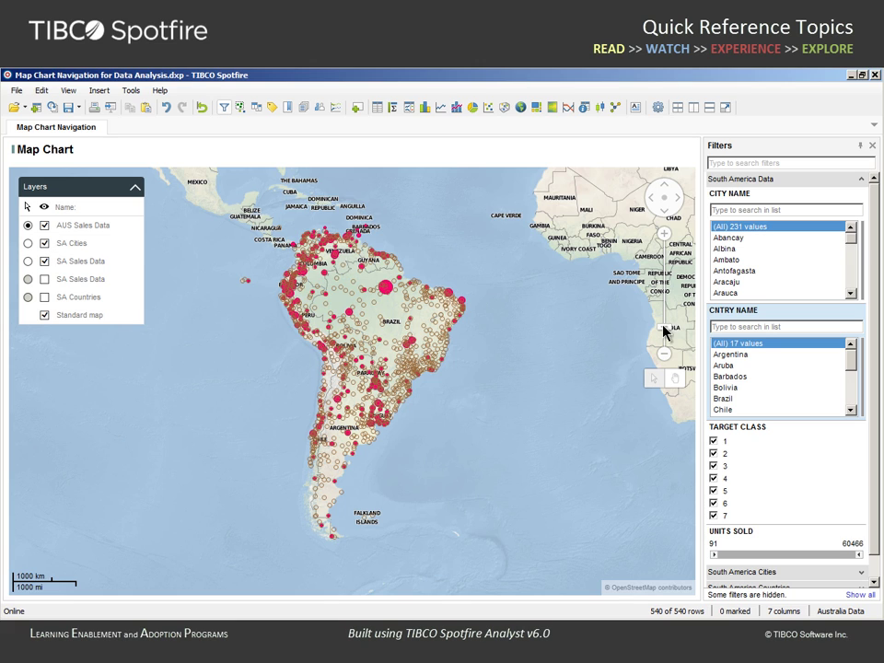
pyautogui.click(763, 354)
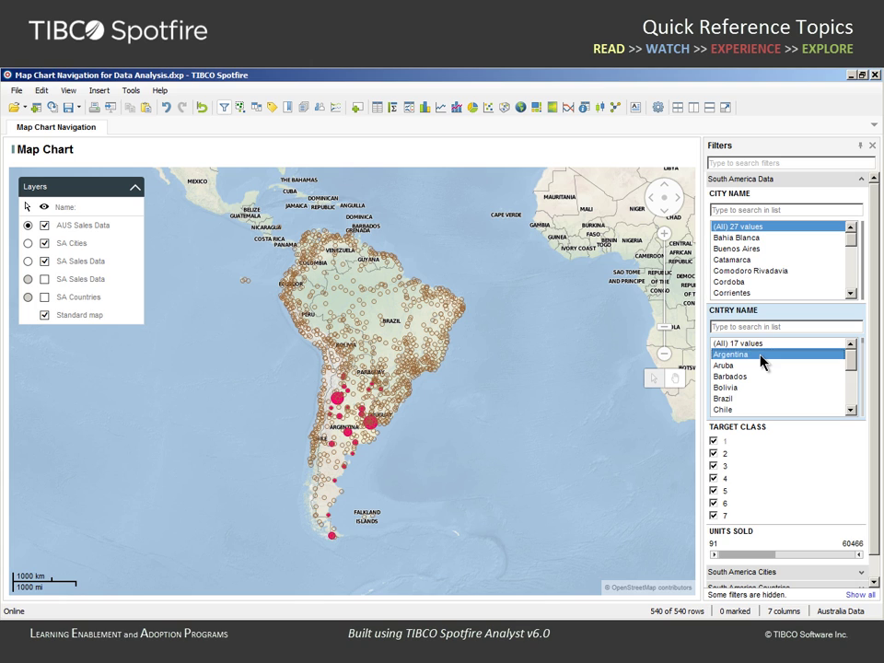
# Exclude the SA Cities layer from auto-zoom in its appearance settings.
pyautogui.click(660, 149)
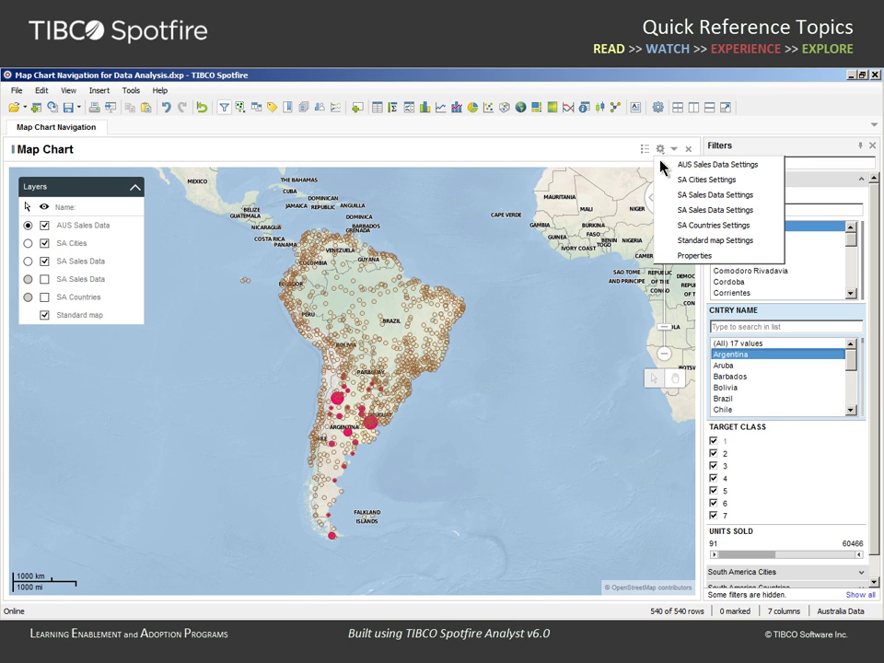
pyautogui.click(664, 180)
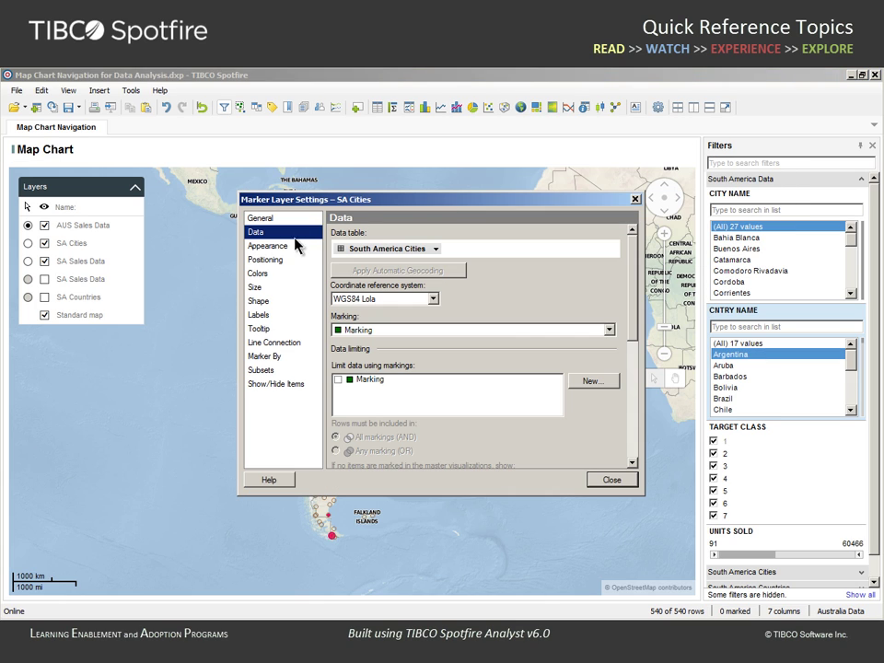
pyautogui.click(280, 248)
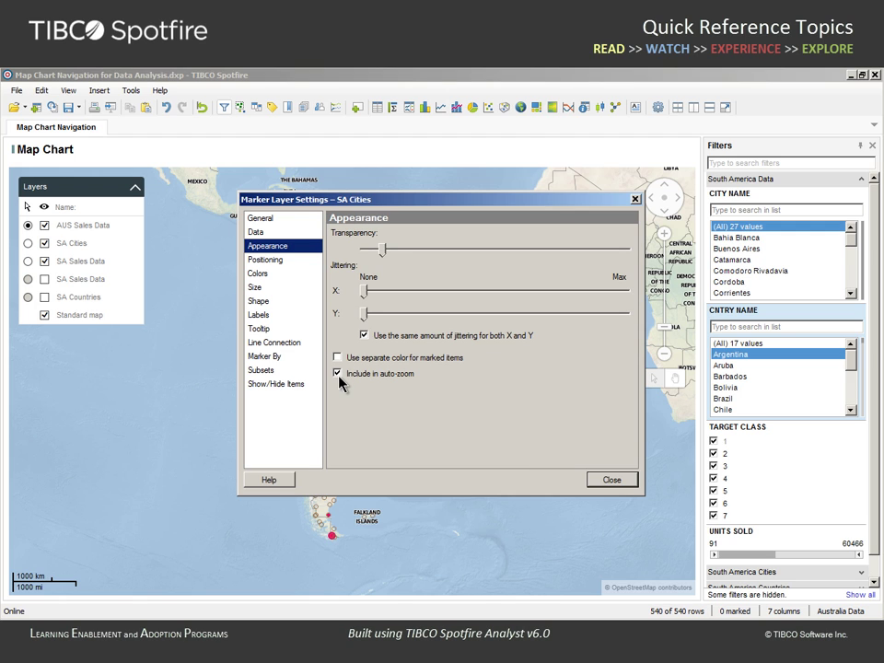
pyautogui.click(338, 374)
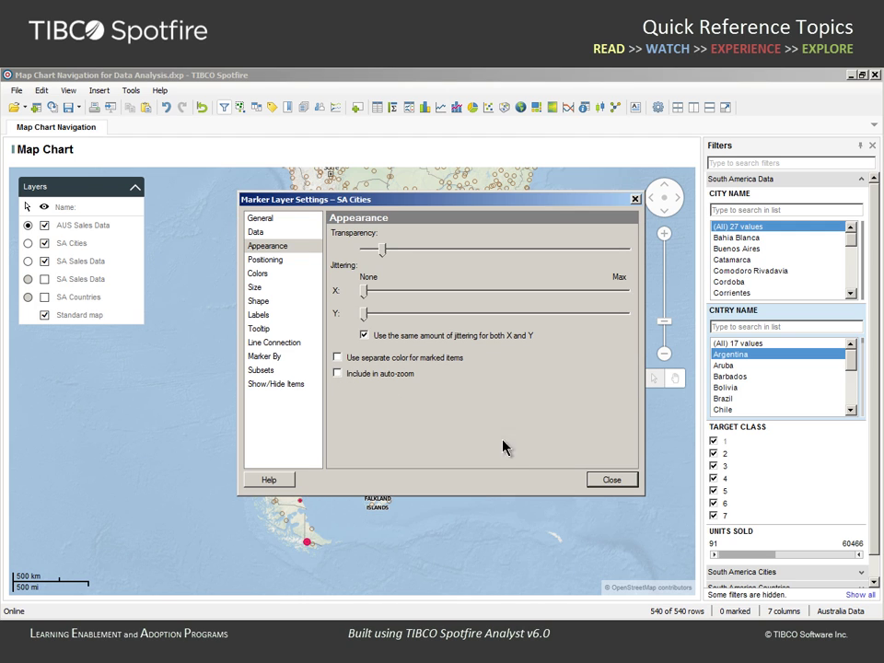
pyautogui.click(598, 483)
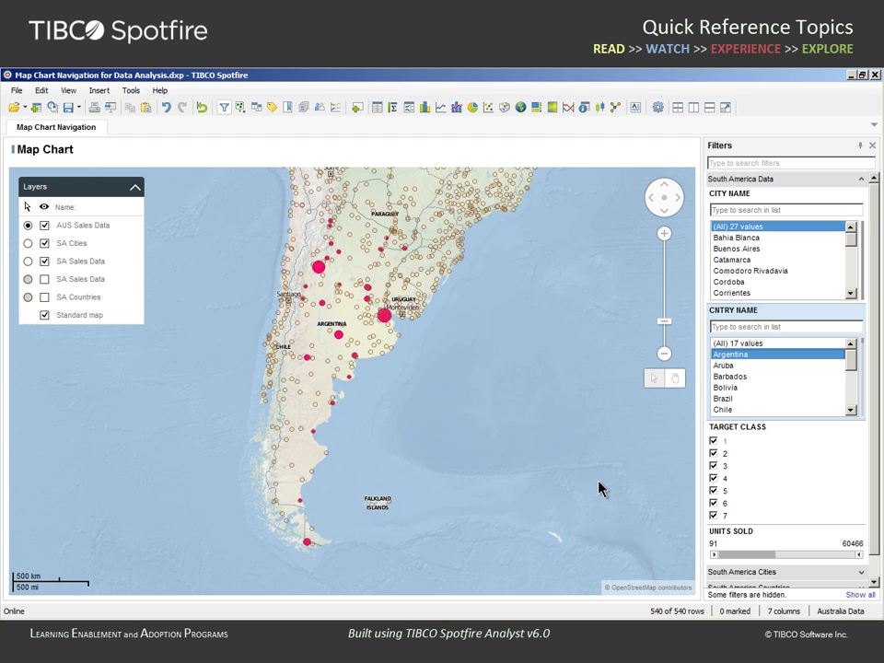
# Show and hide the SA Countries layer, and show the lower SA Sales Data layer instead.
pyautogui.click(44, 296)
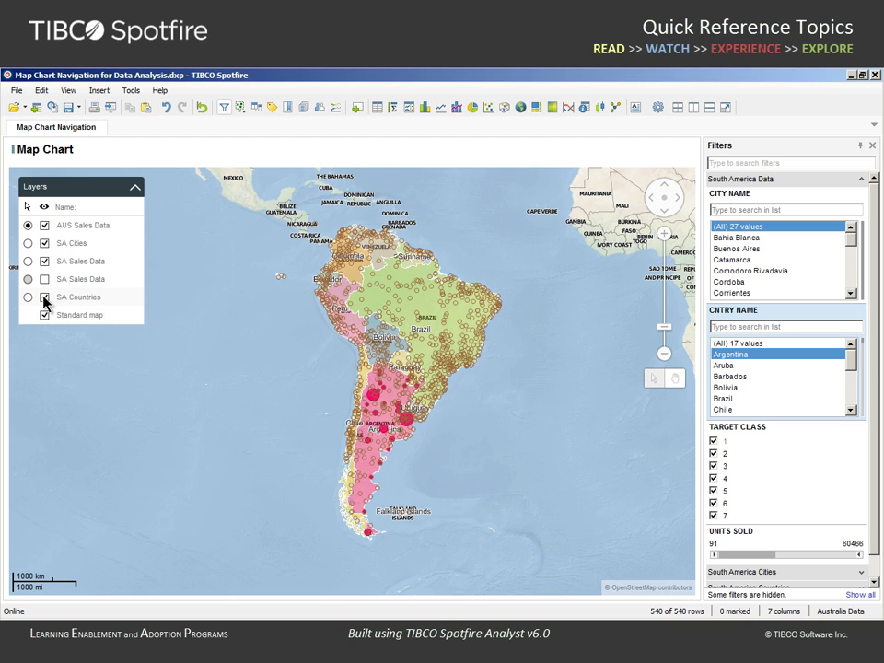
pyautogui.click(44, 298)
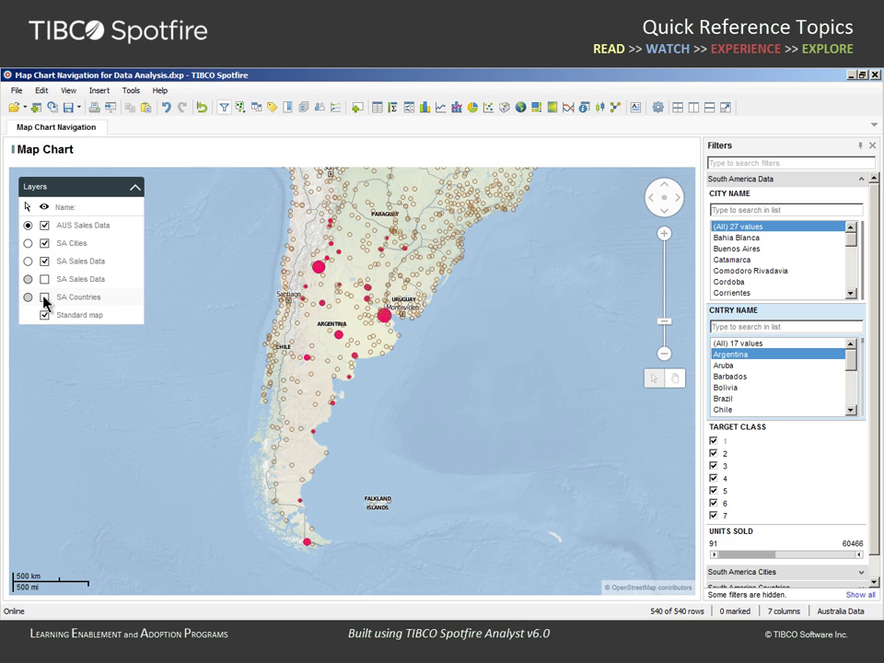
pyautogui.click(44, 279)
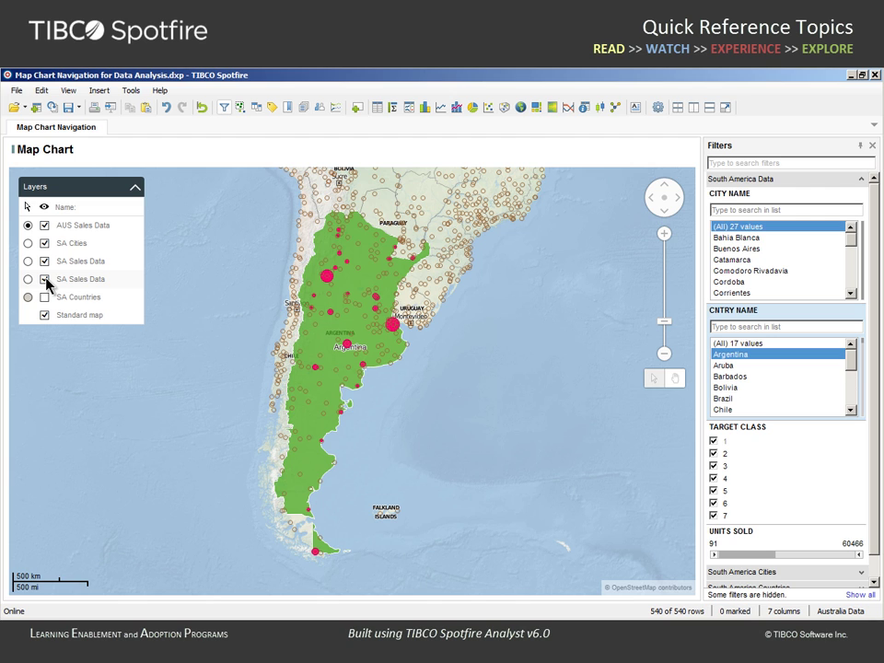
# Filter the South America Data to Brazil with at least 25000 units sold, and hide the lower SA Sales Data layer.
pyautogui.click(739, 399)
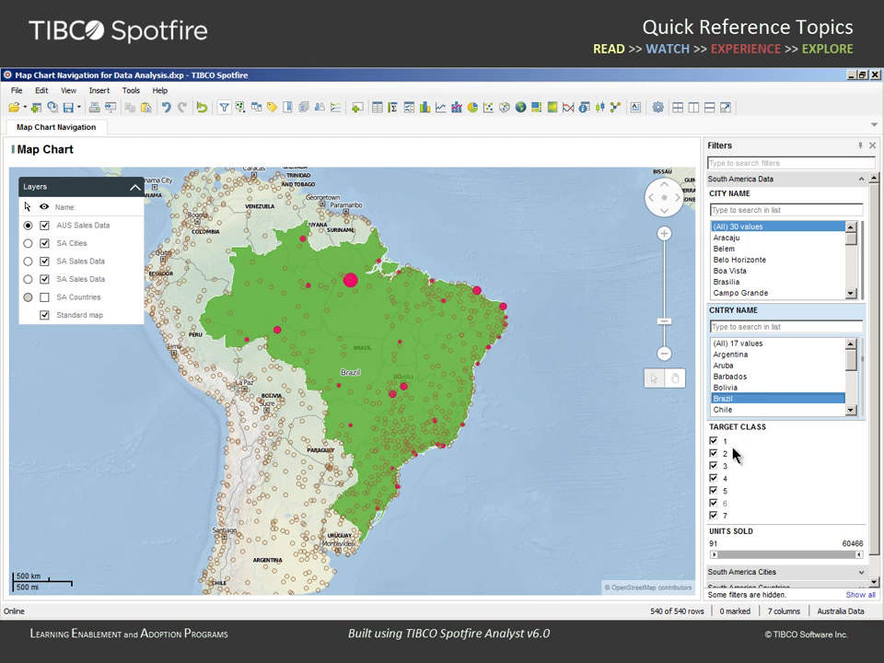
pyautogui.click(713, 545)
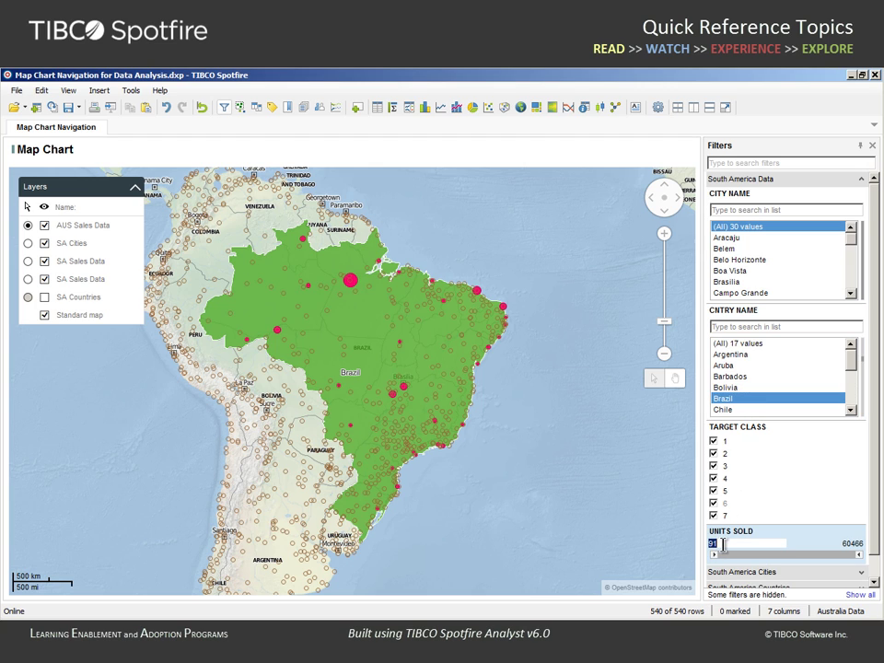
pyautogui.write('25000')
pyautogui.press('Return')
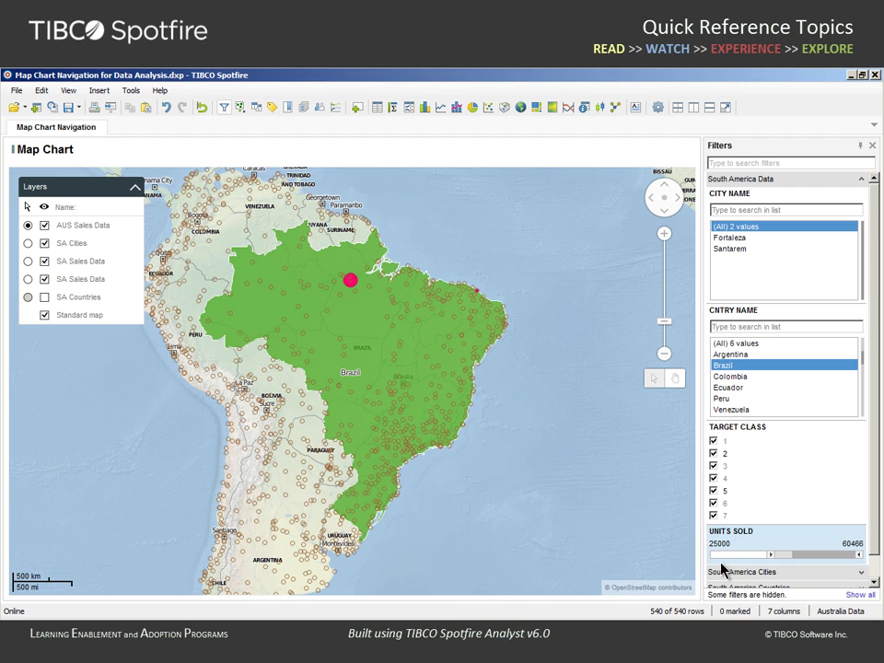
pyautogui.click(45, 279)
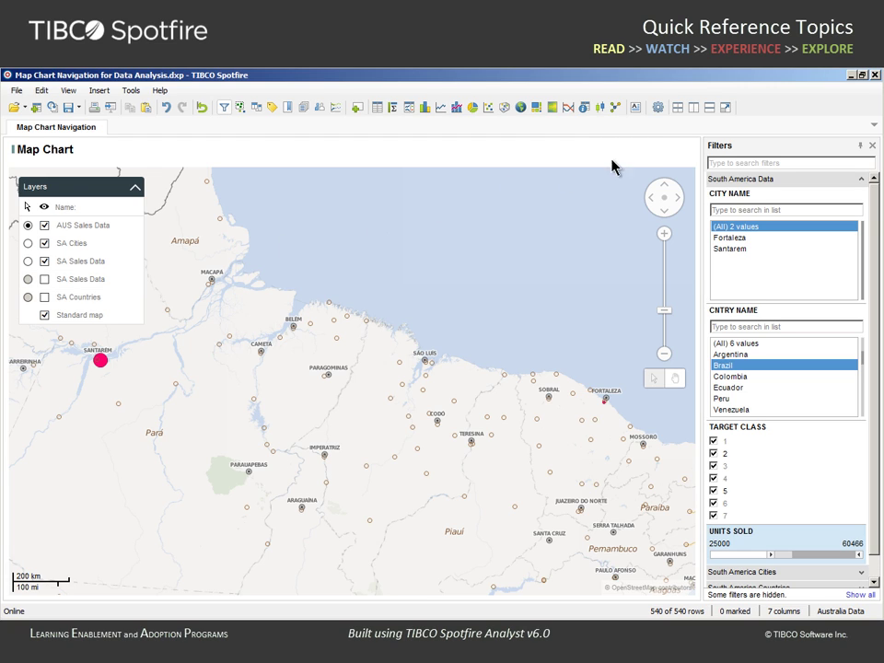
# Turn off auto-zoom for the whole map chart in its appearance properties.
pyautogui.click(659, 149)
pyautogui.click(659, 256)
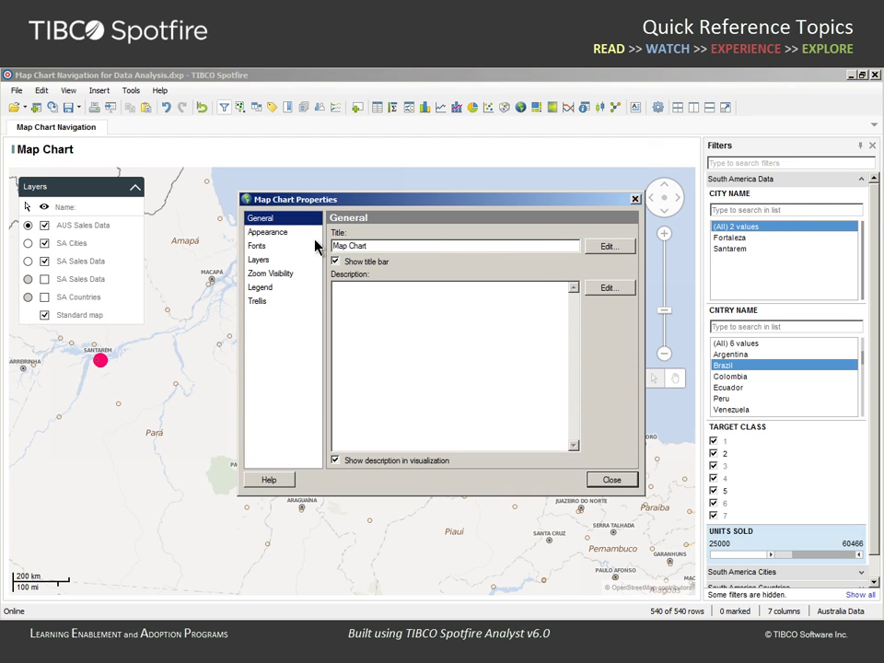
pyautogui.click(279, 237)
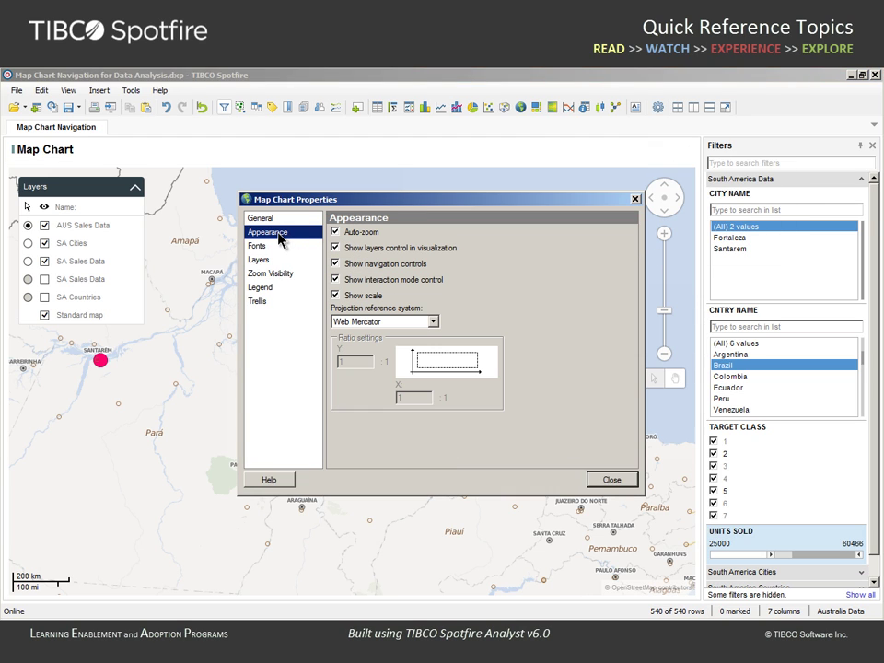
pyautogui.click(336, 232)
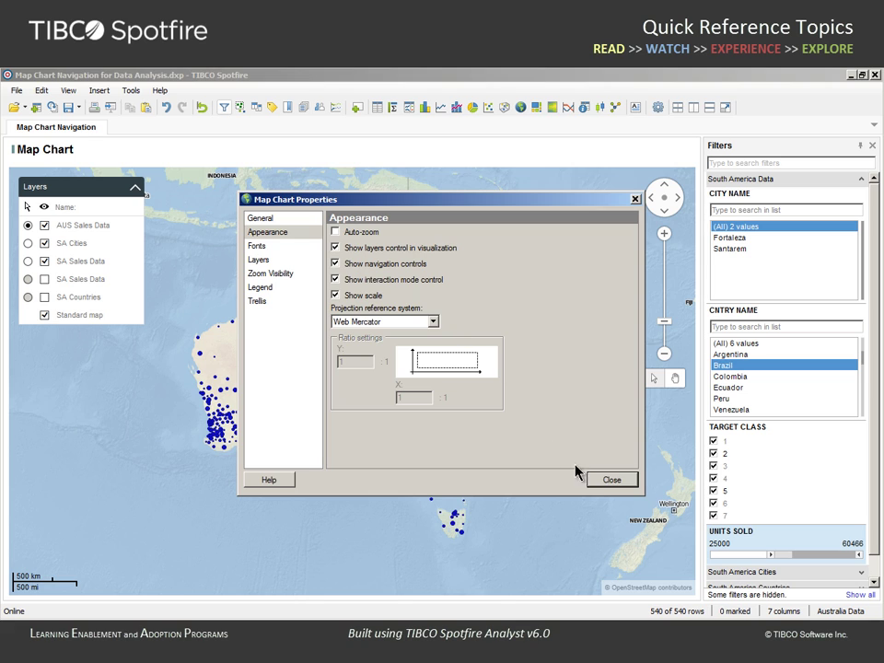
pyautogui.click(604, 480)
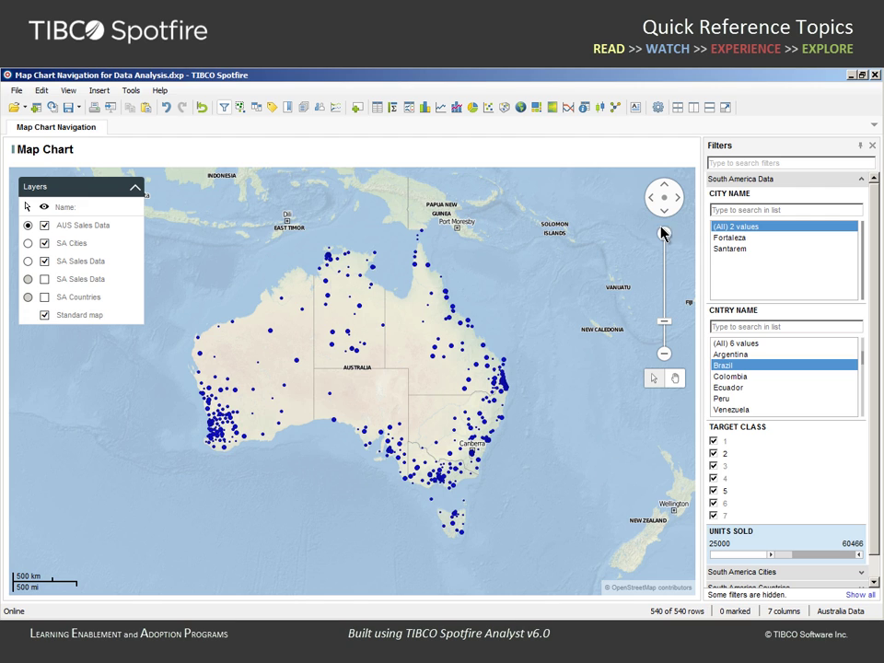
# Reset the map view both before and after resetting all filters.
pyautogui.click(665, 200)
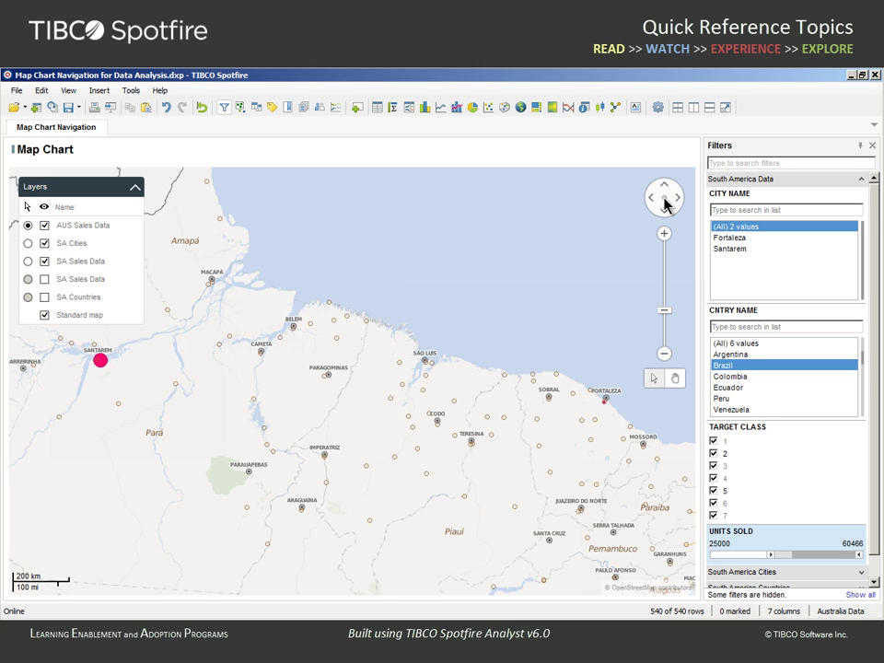
pyautogui.click(201, 109)
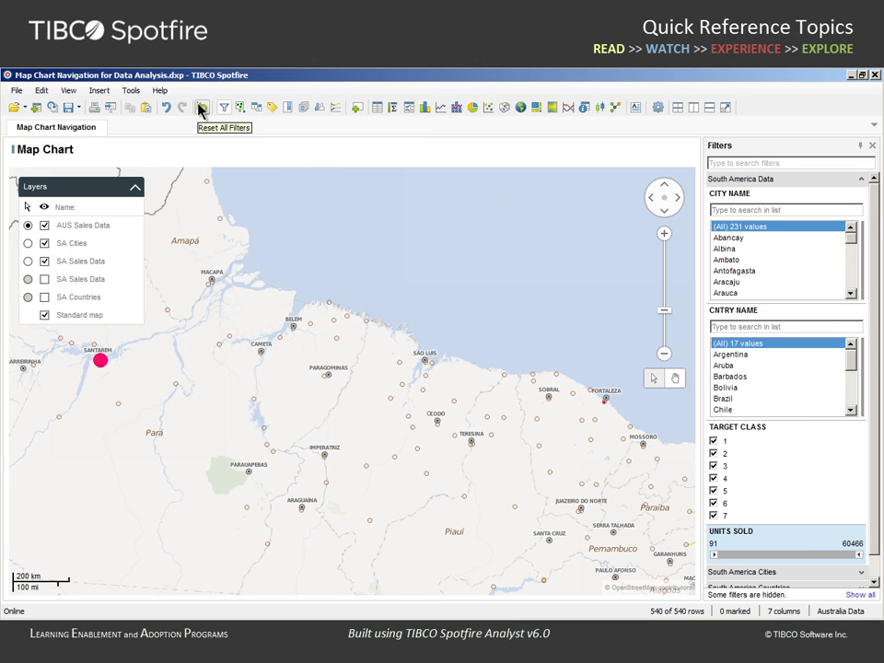
pyautogui.click(664, 199)
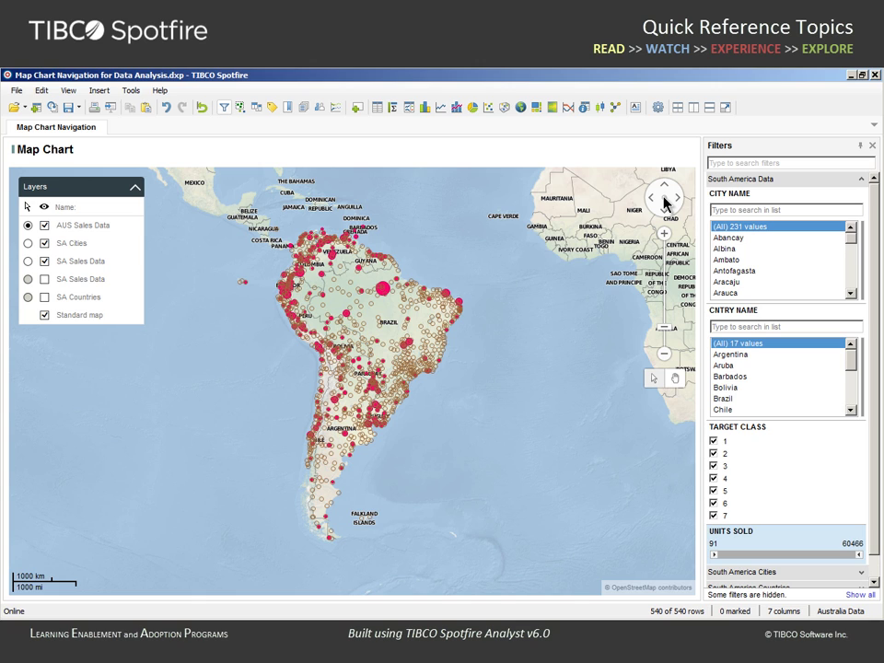
# Filter the country to Chile, and zoom the map into a rectangular area around Santiago before resetting the view.
pyautogui.click(744, 410)
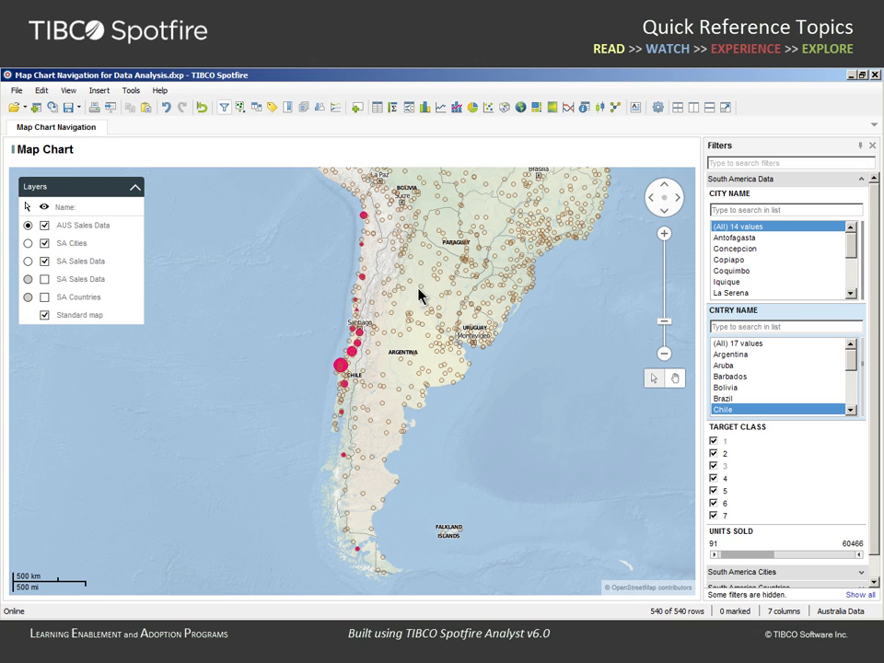
pyautogui.hotkey('shift', 'ctrl', 'alt')
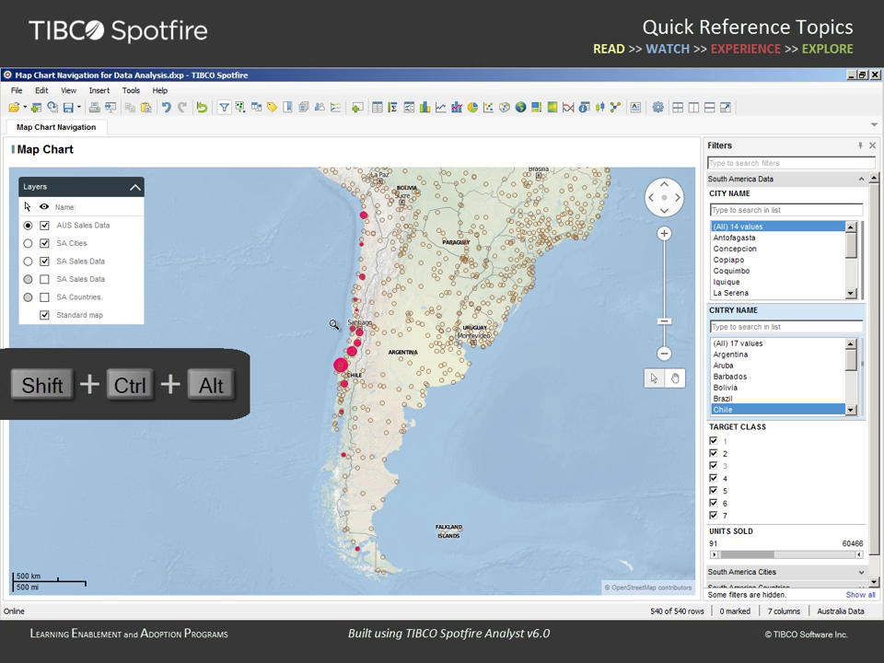
pyautogui.moveTo(328, 323); pyautogui.dragTo(363, 354)
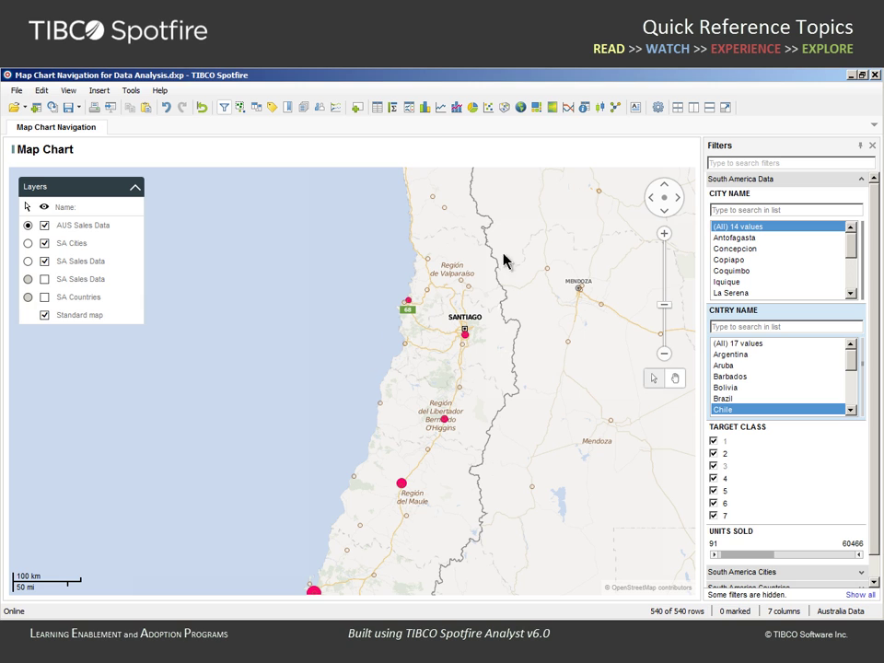
pyautogui.click(664, 199)
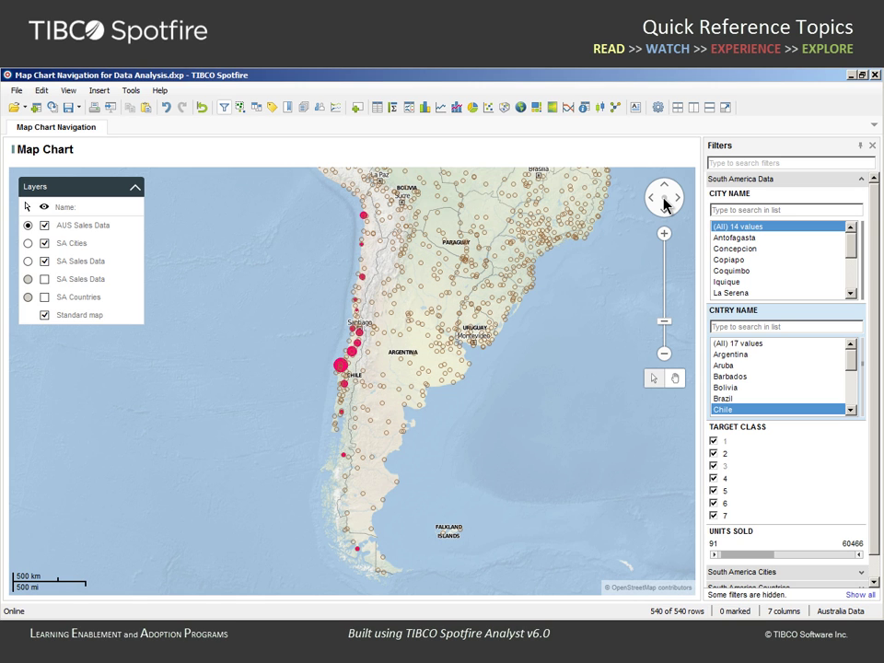